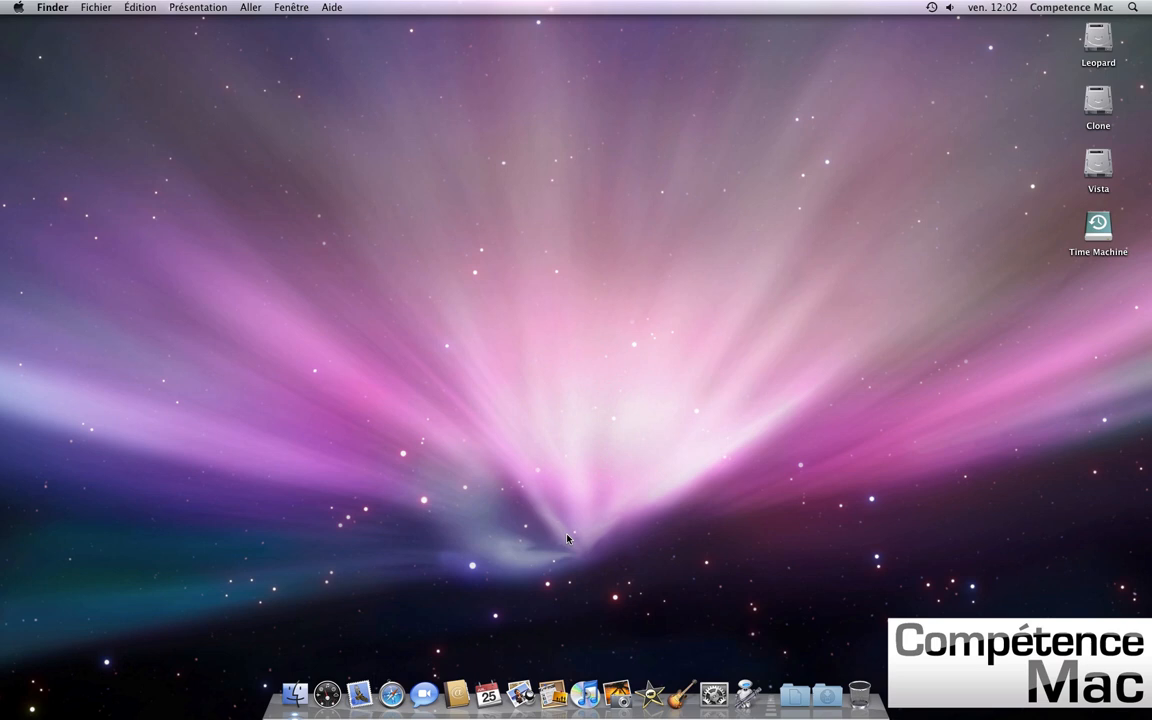
# Step: Open iPhoto and reposition its window on the desktop
pyautogui.click(617, 692)
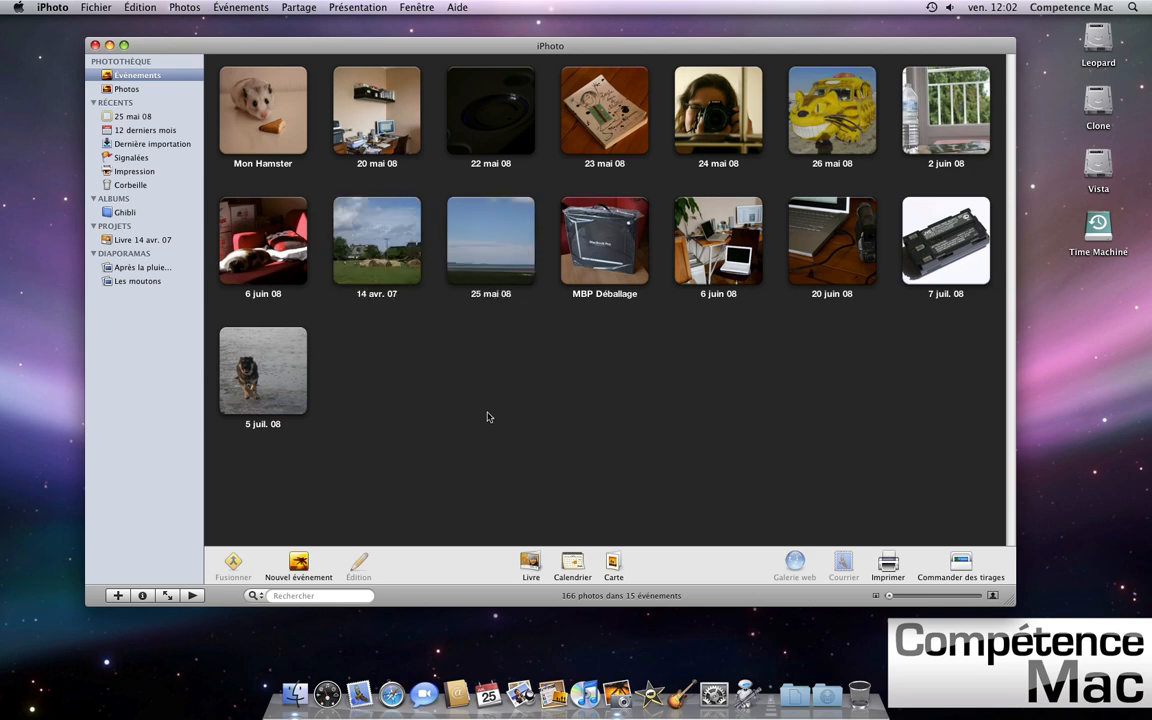
pyautogui.moveTo(502, 54); pyautogui.dragTo(519, 76)
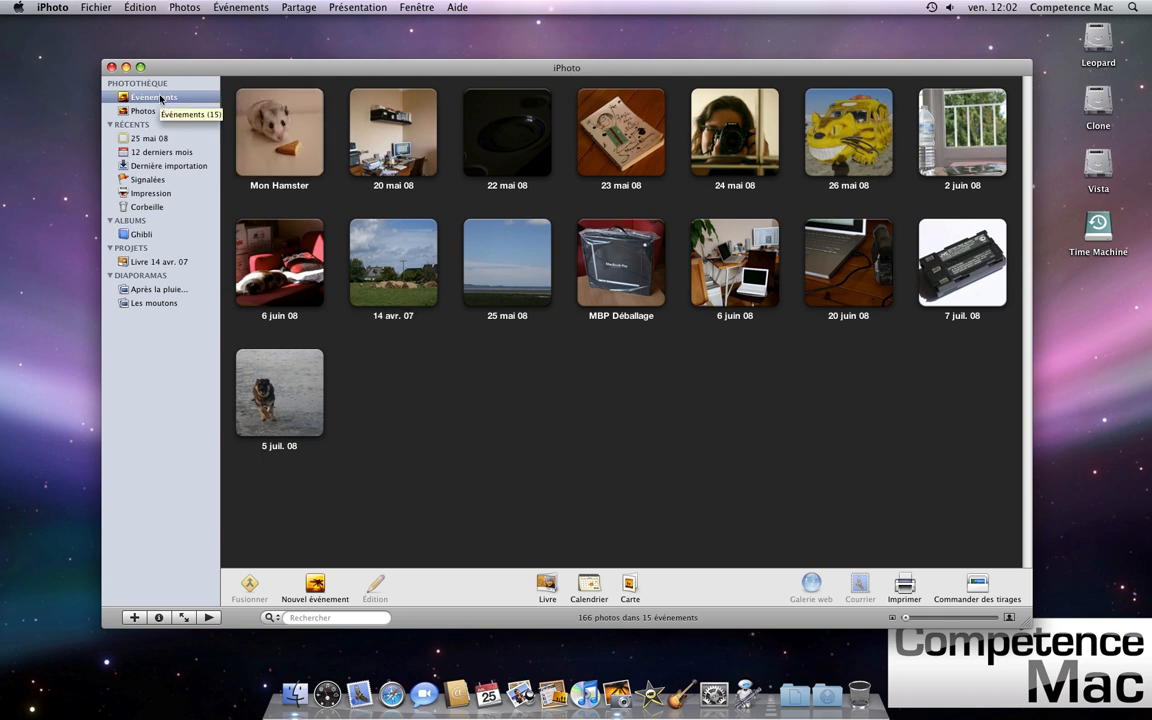
# Step: Look through the photos of the 25 mai 08 event and return to the overview of all events
pyautogui.click(313, 137)
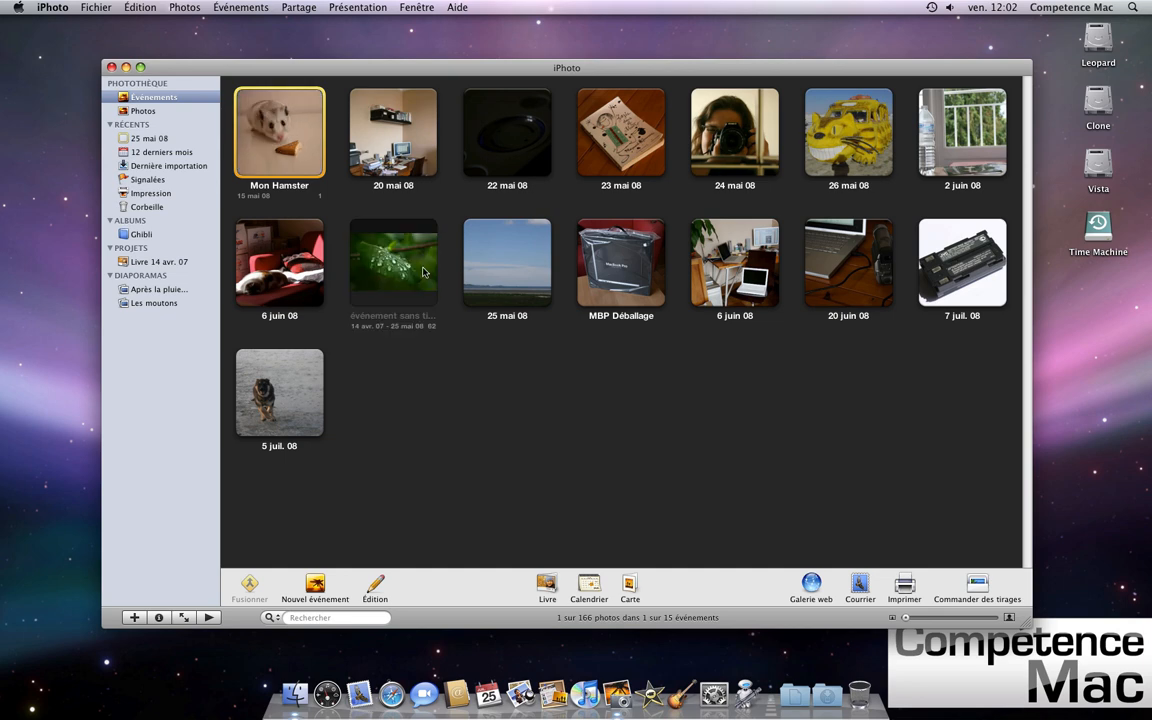
pyautogui.click(488, 272)
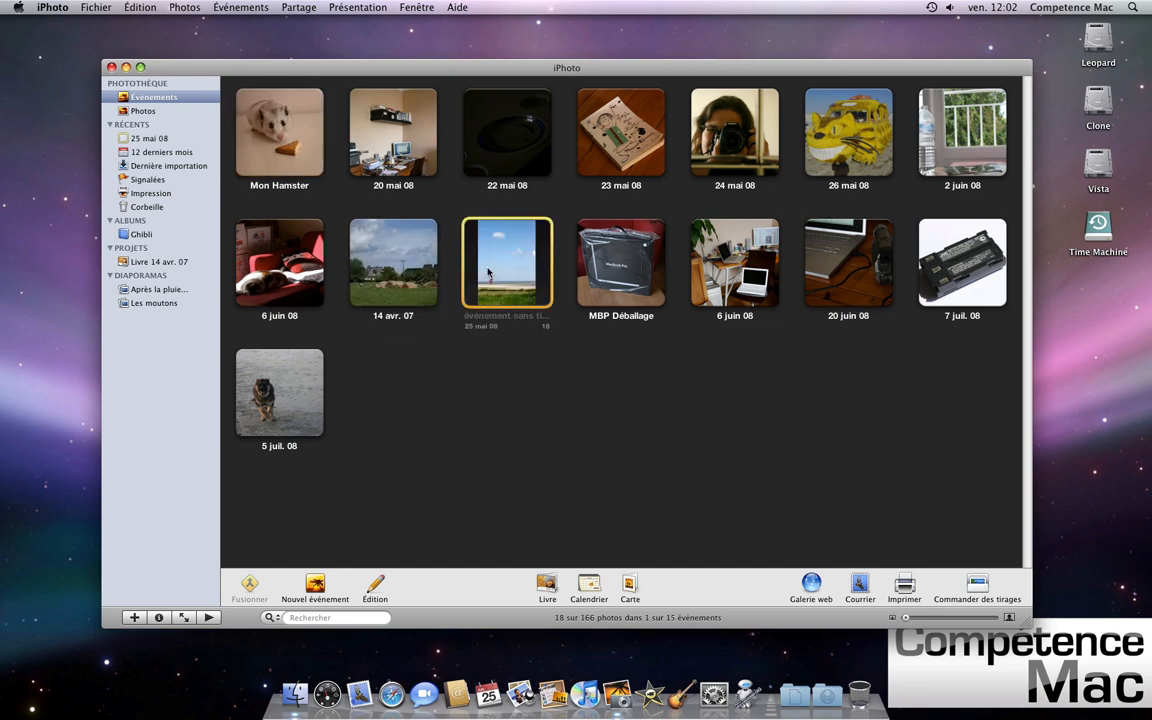
pyautogui.doubleClick(488, 272)
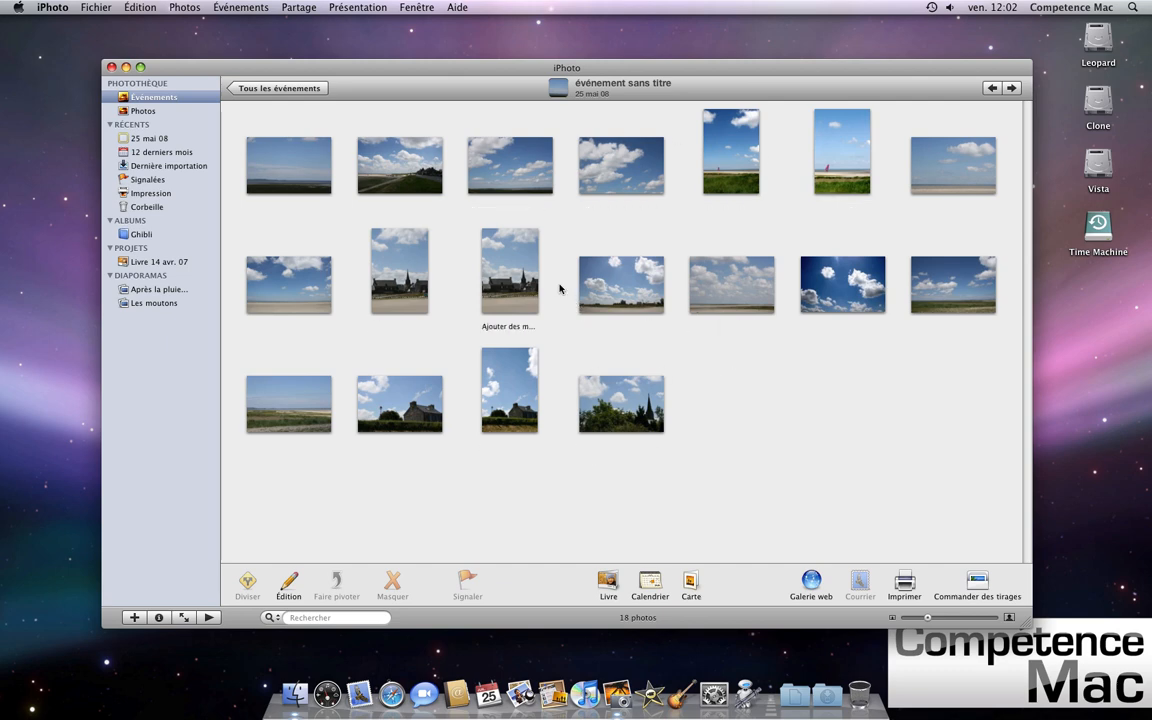
pyautogui.click(283, 88)
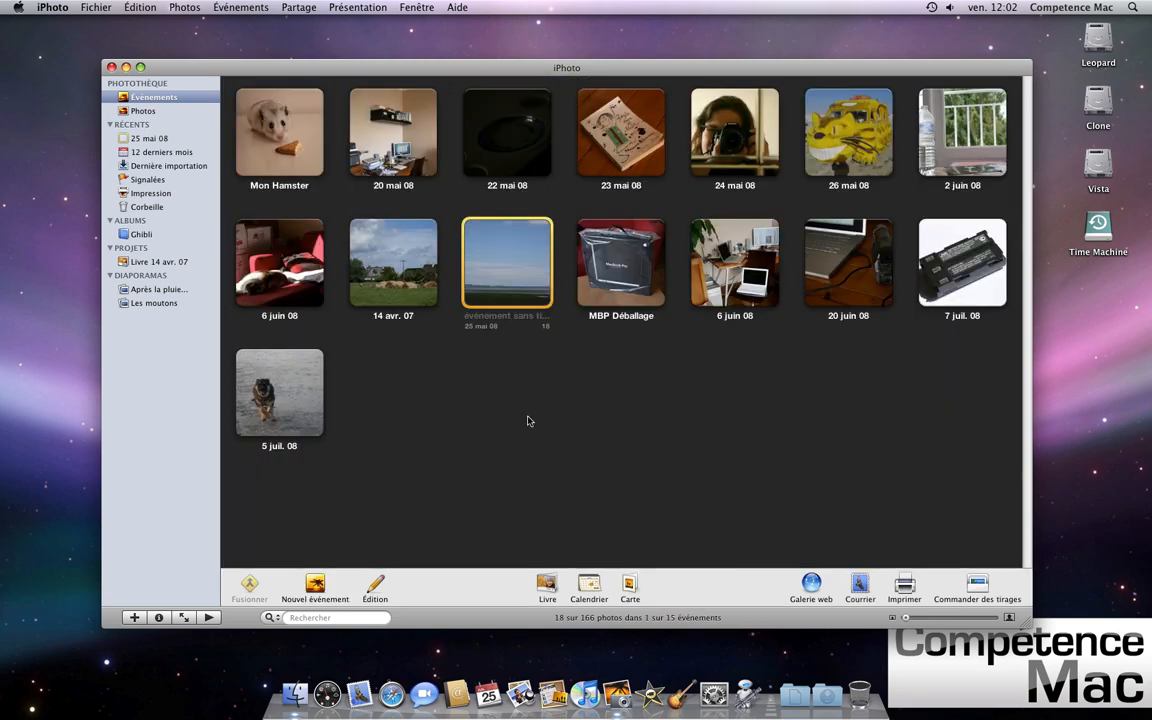
pyautogui.click(529, 421)
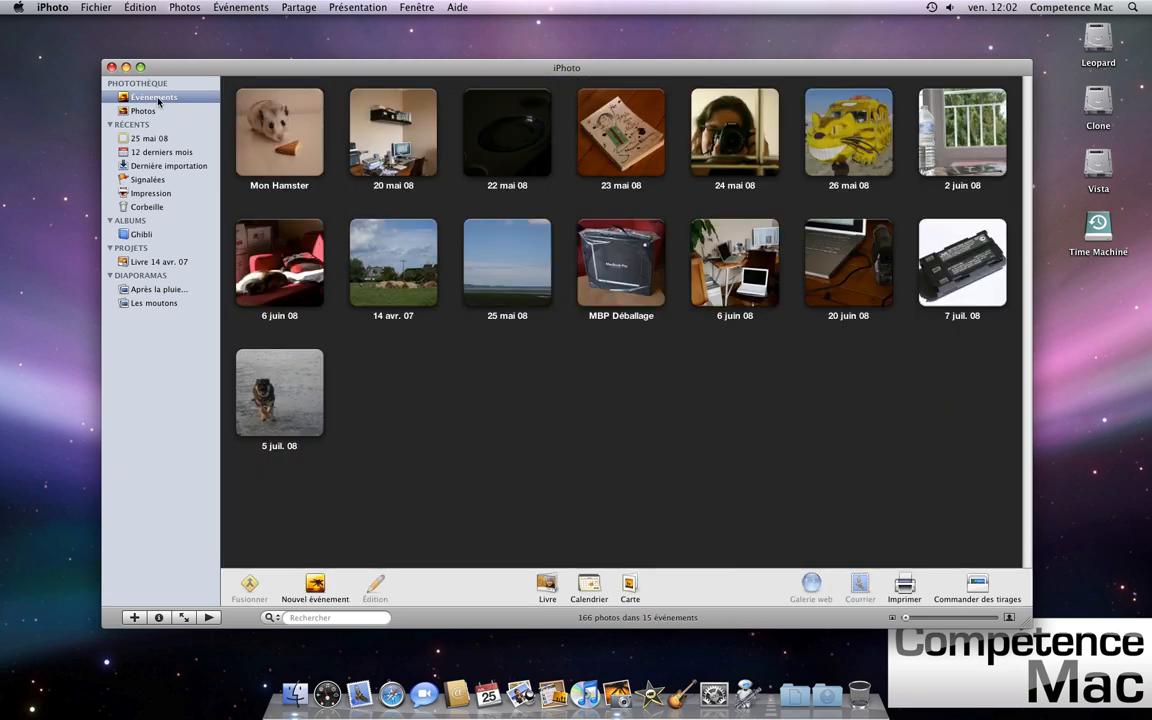
# Step: Browse the whole library as individual photos grouped by event, and return to the events overview
pyautogui.click(143, 110)
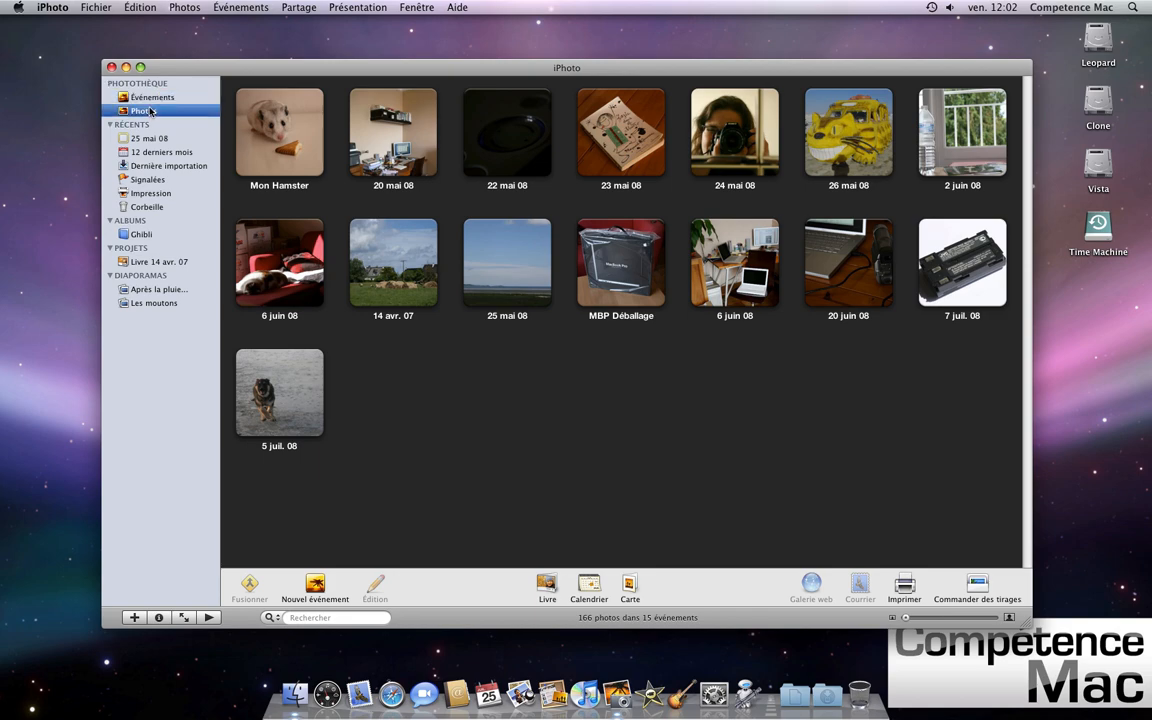
pyautogui.scroll(-20, 550, 292)
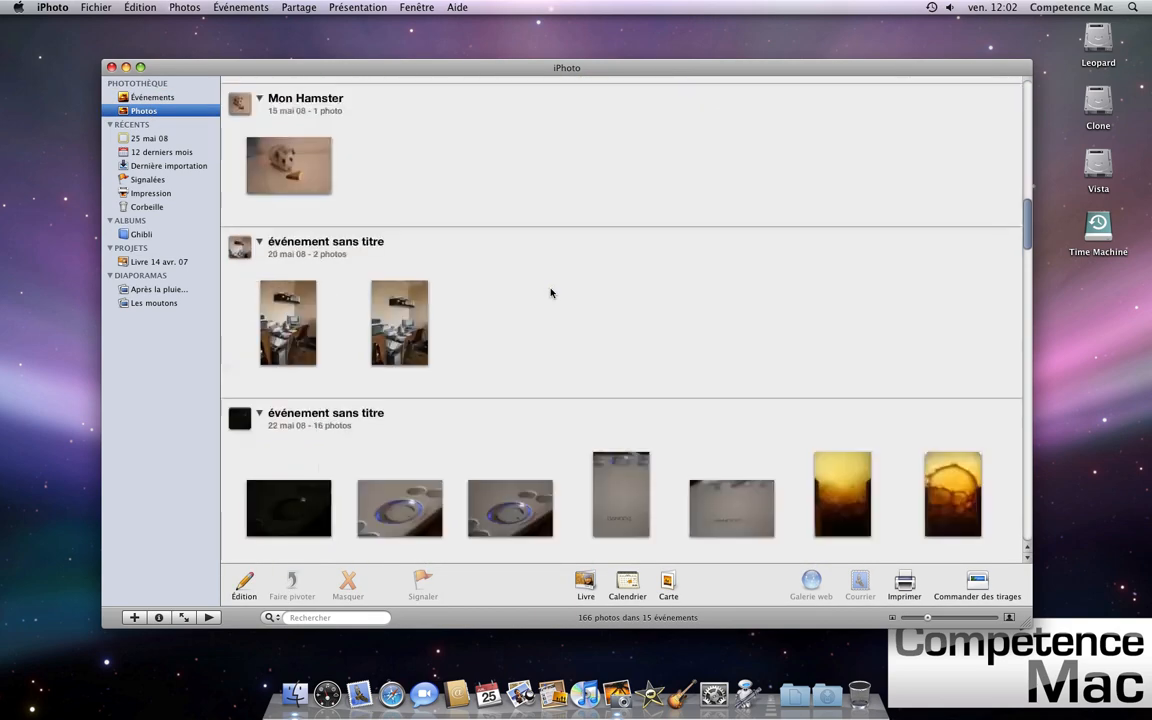
pyautogui.scroll(-6, 550, 292)
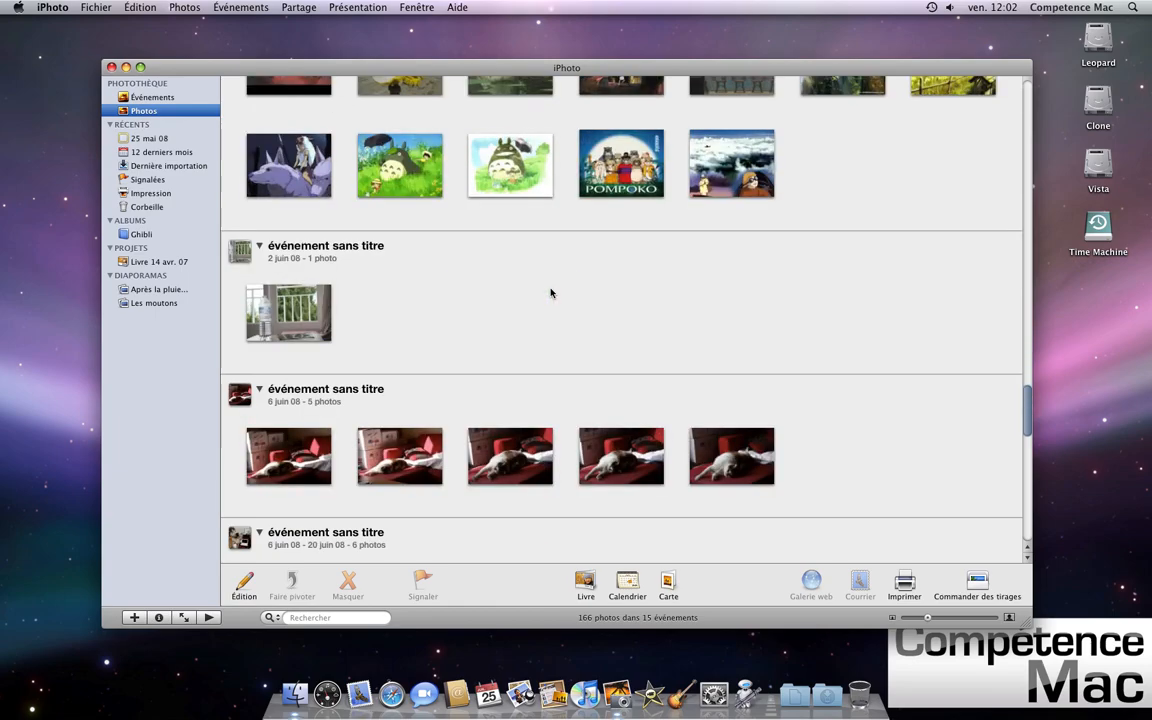
pyautogui.scroll(8, 550, 292)
pyautogui.scroll(15, 550, 292)
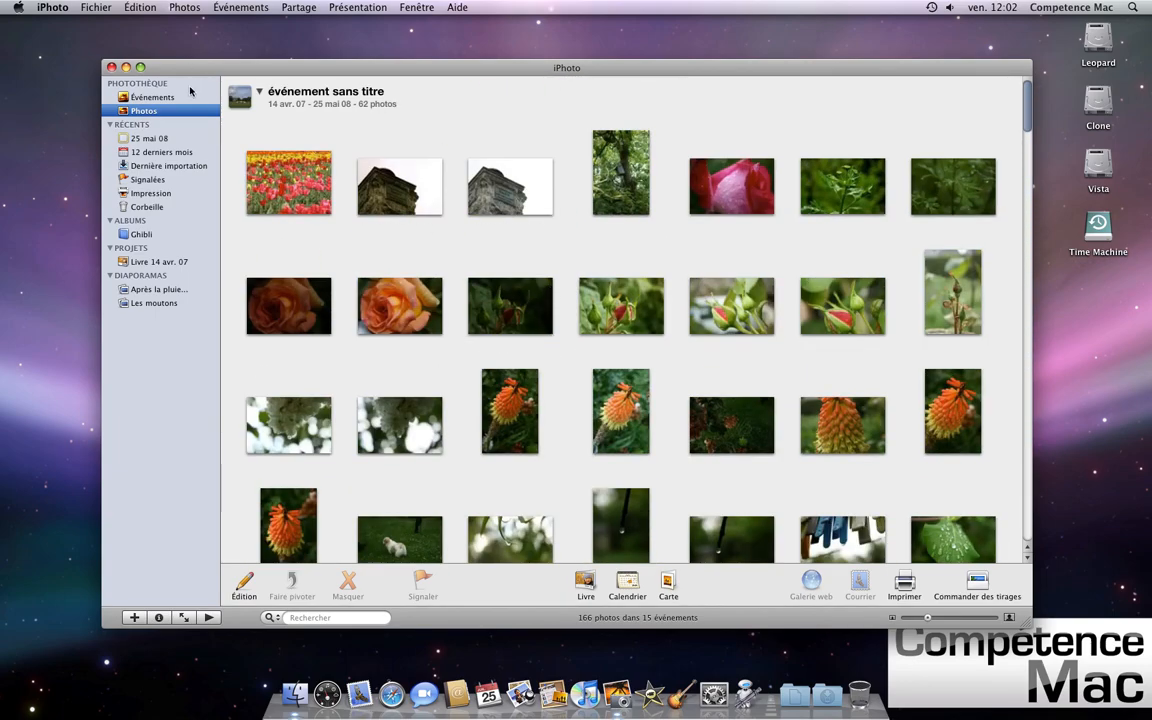
pyautogui.click(152, 98)
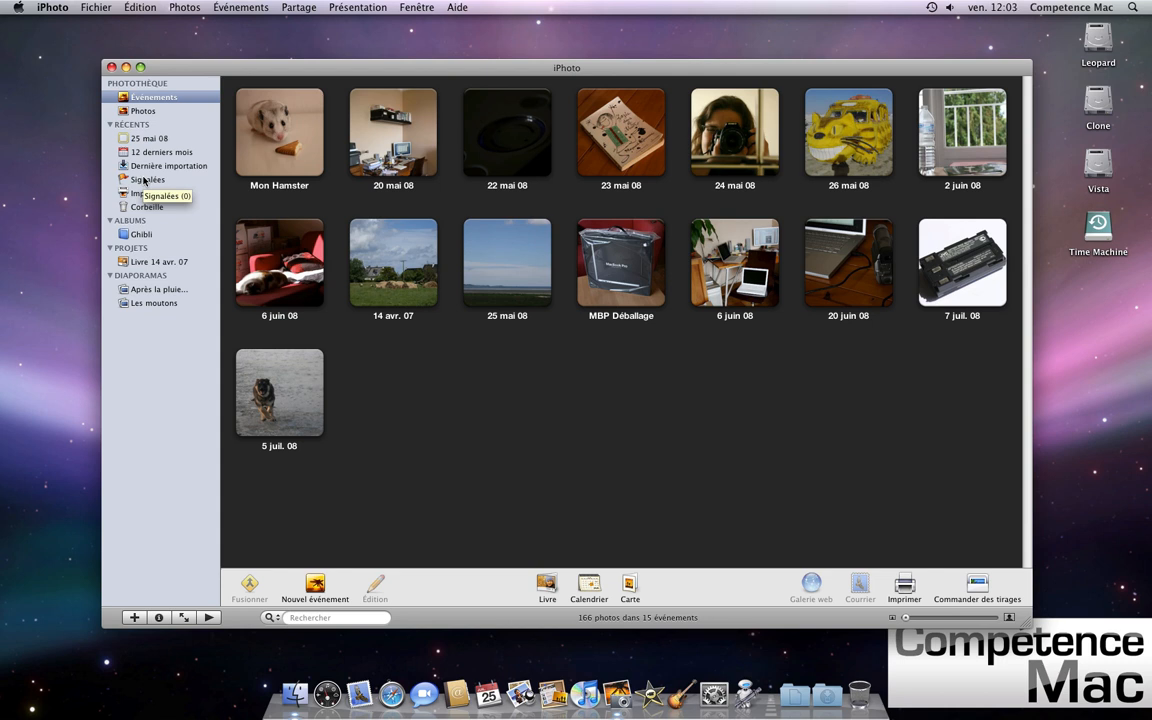
# Step: View the Ghibli album, the Livre 14 avr. 07 book project and the Après la pluie slideshow, returning to the events overview
pyautogui.click(143, 237)
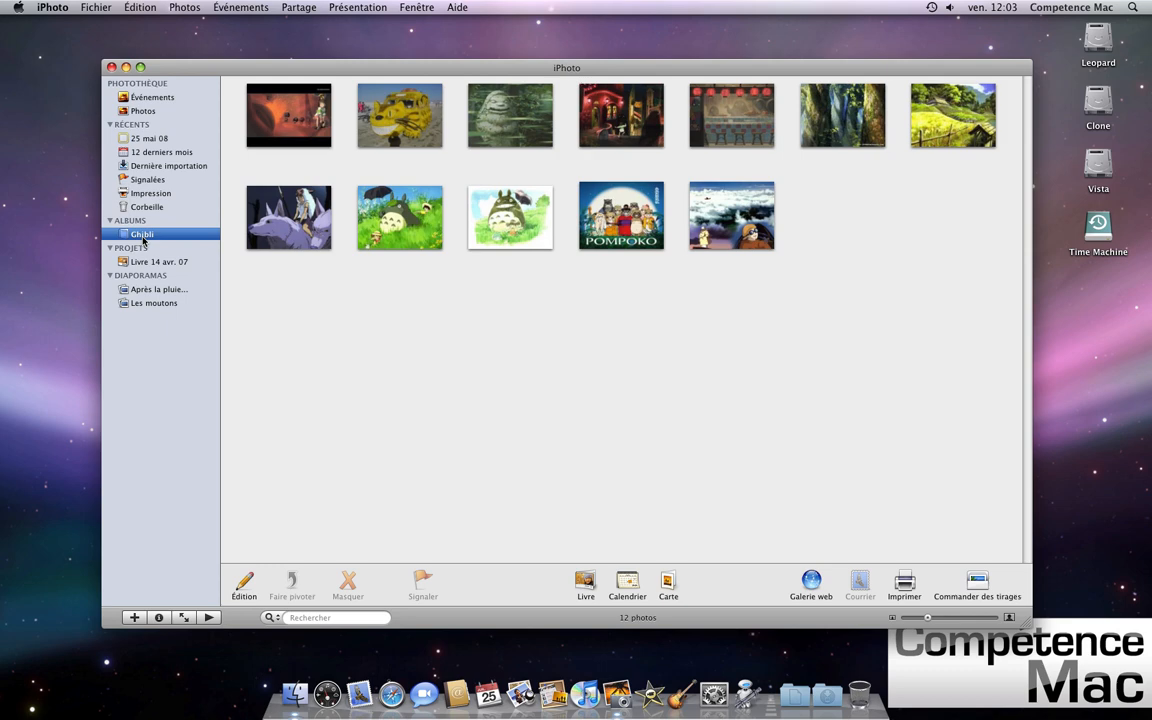
pyautogui.click(148, 355)
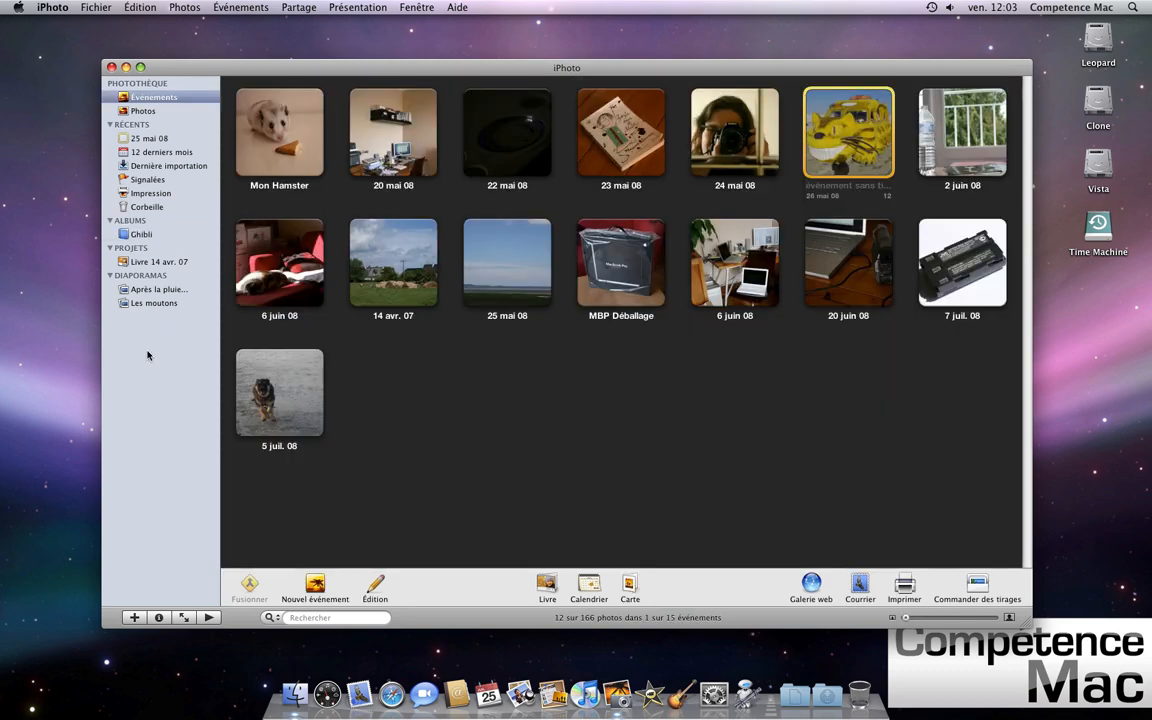
pyautogui.click(142, 264)
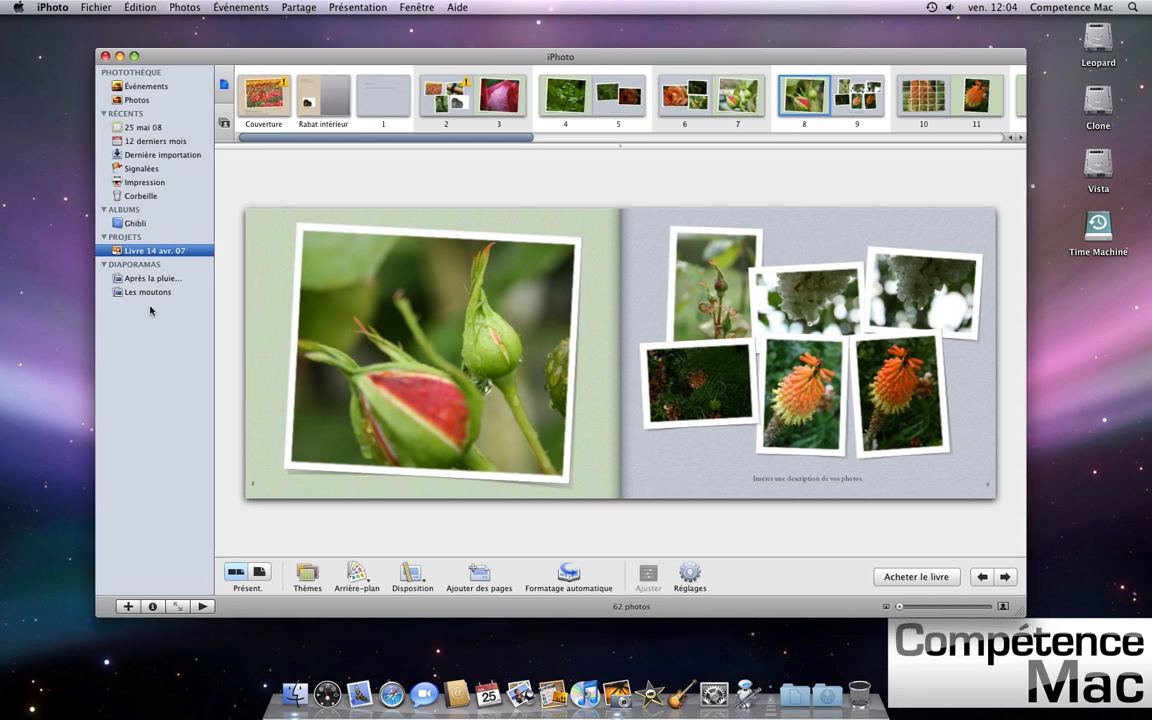
pyautogui.click(152, 280)
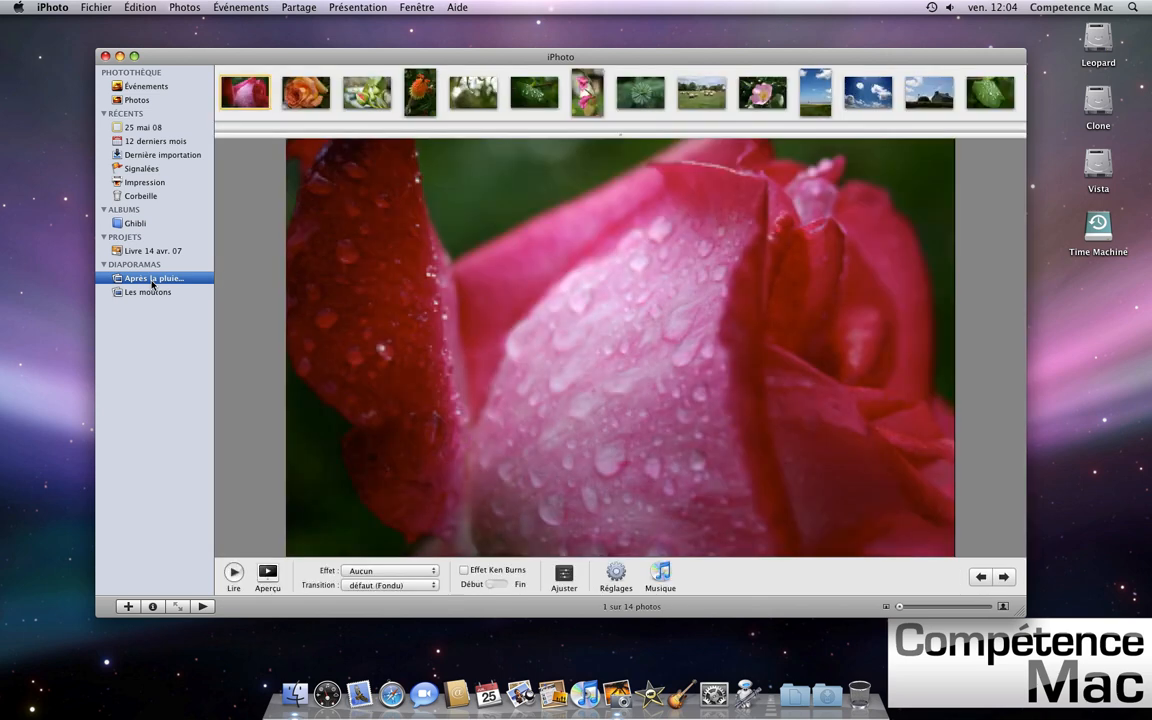
pyautogui.click(150, 87)
pyautogui.click(405, 411)
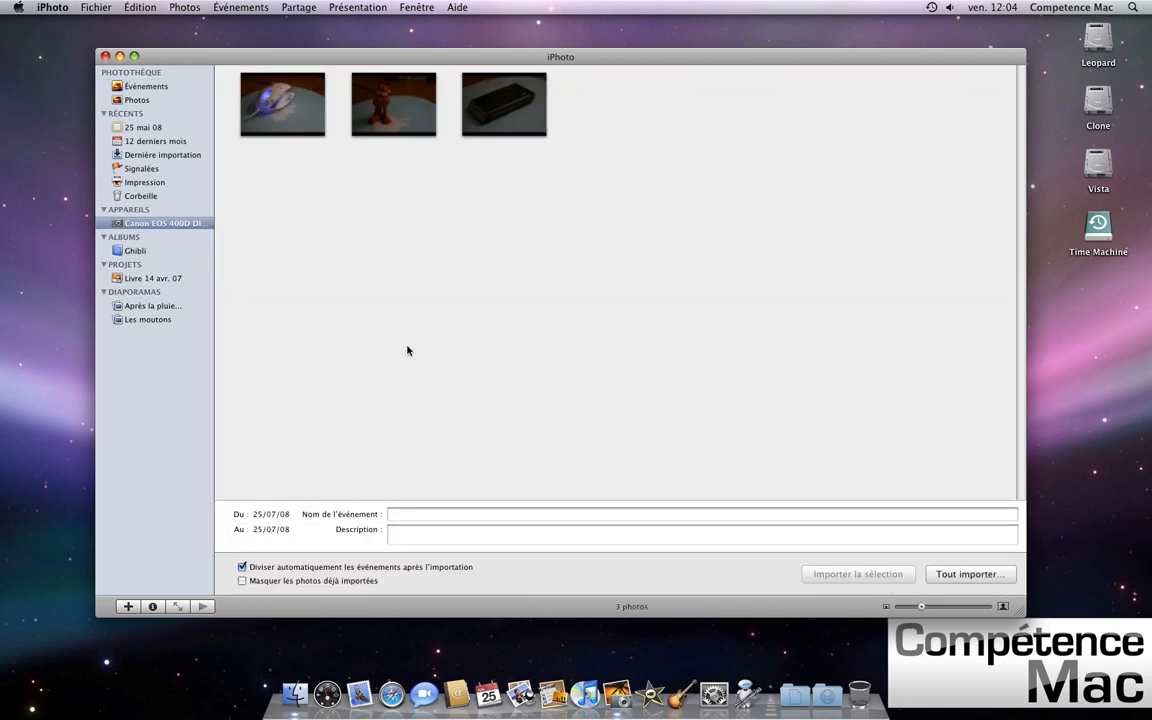
# Step: Import all photos from the Canon EOS 400D camera as an event named Objets, deleting the originals from the camera
pyautogui.click(165, 226)
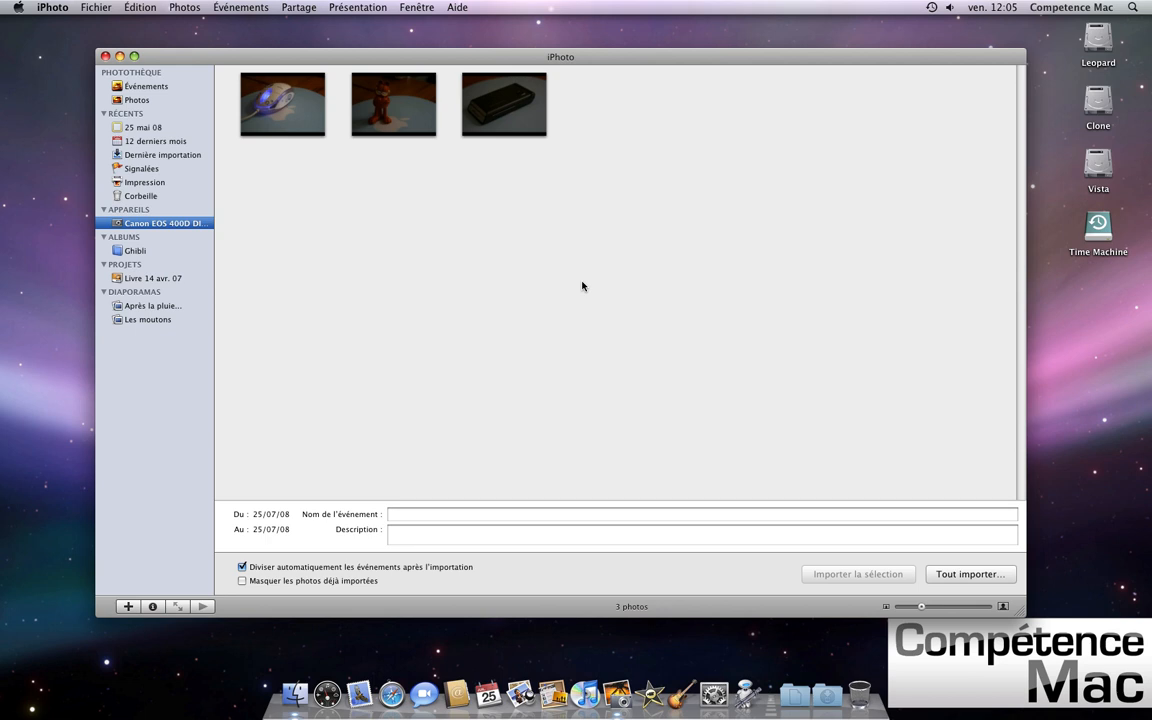
pyautogui.click(459, 513)
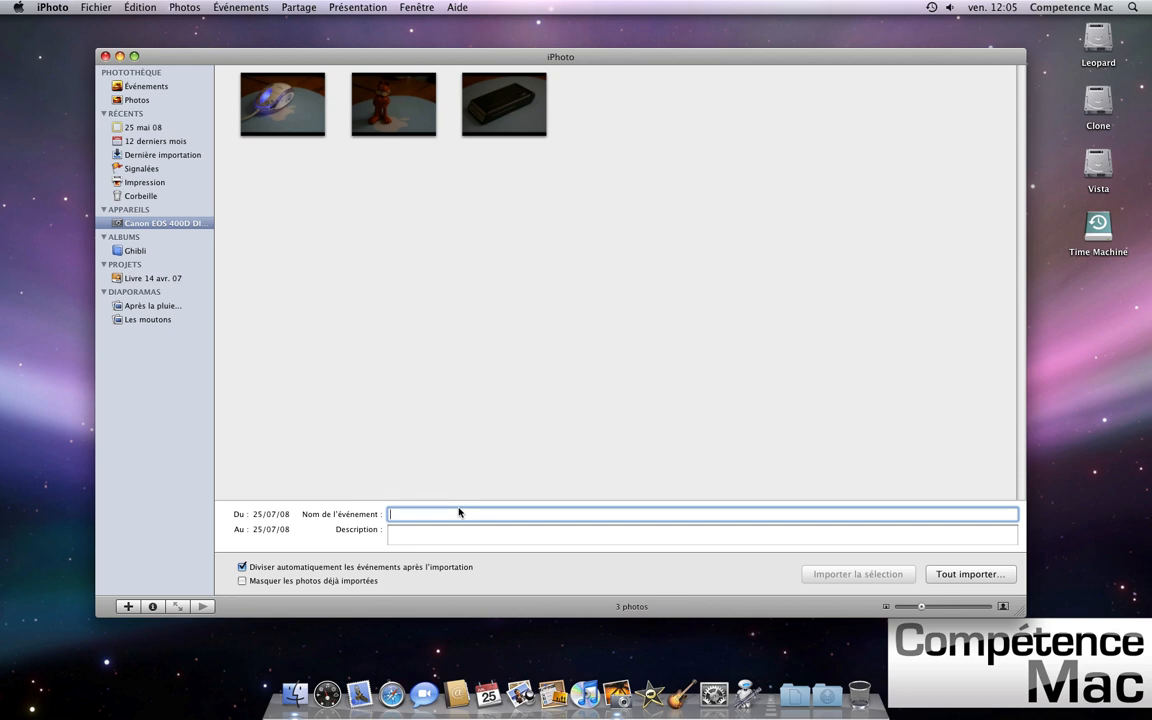
pyautogui.write('Objets')
pyautogui.click(948, 577)
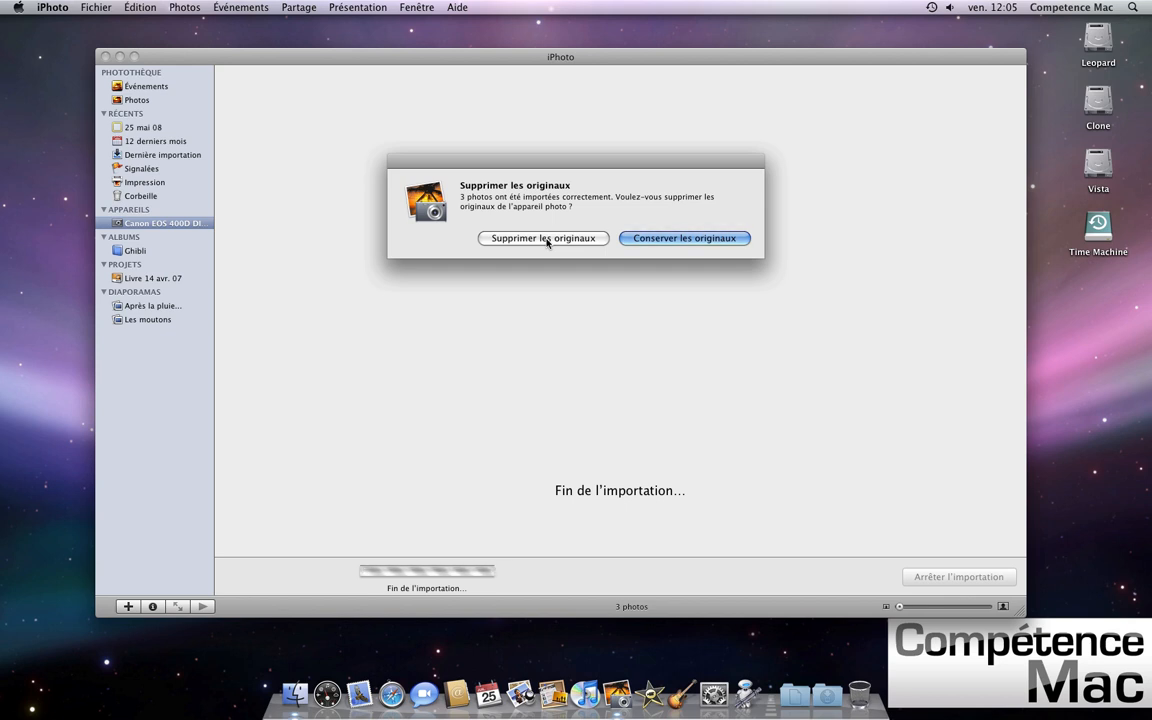
pyautogui.click(543, 238)
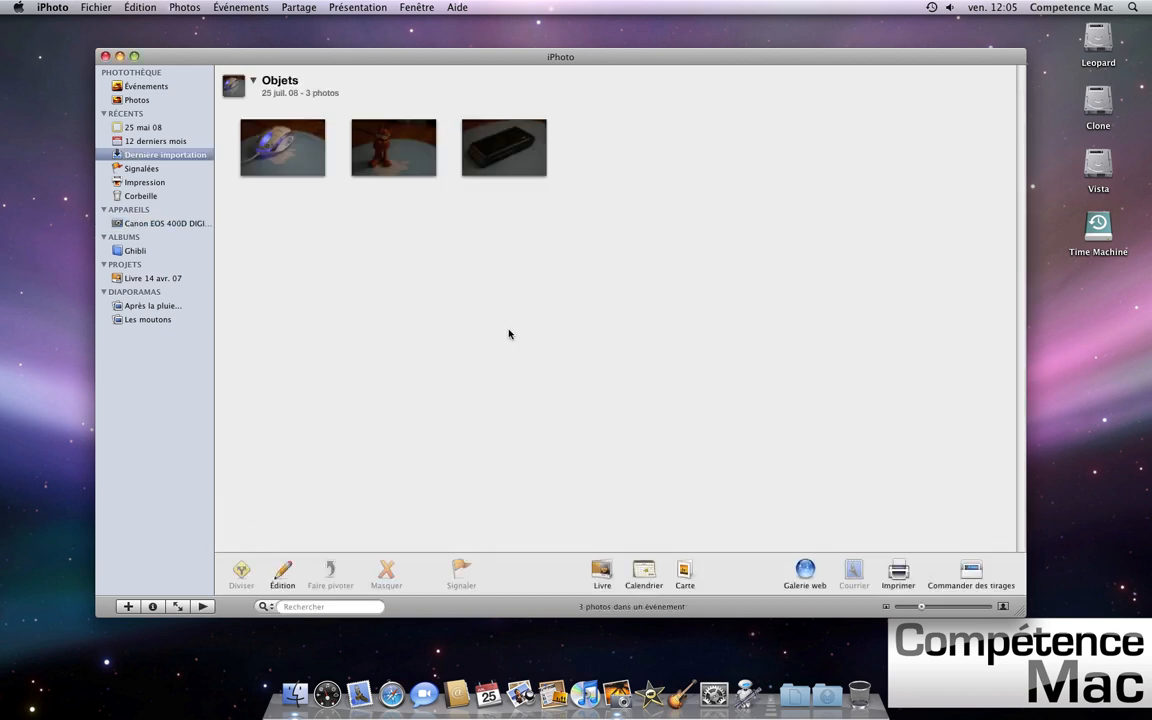
# Step: Unmount the Canon EOS 400D camera from the device list
pyautogui.rightClick(176, 224)
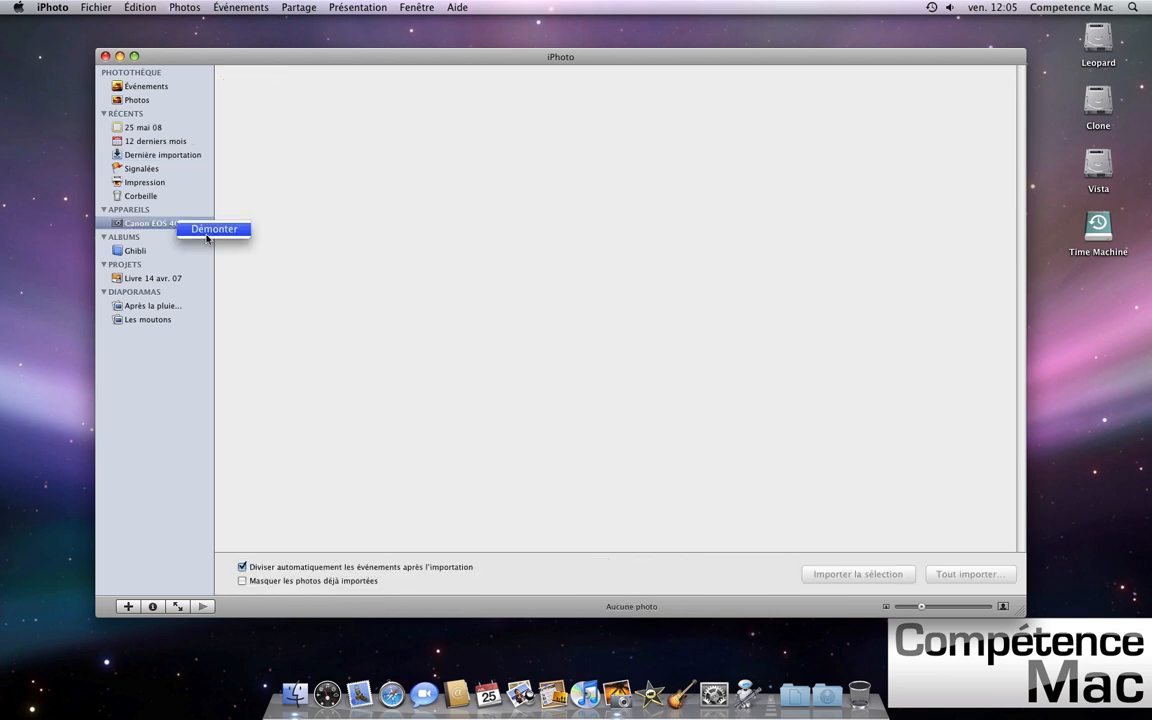
pyautogui.click(207, 234)
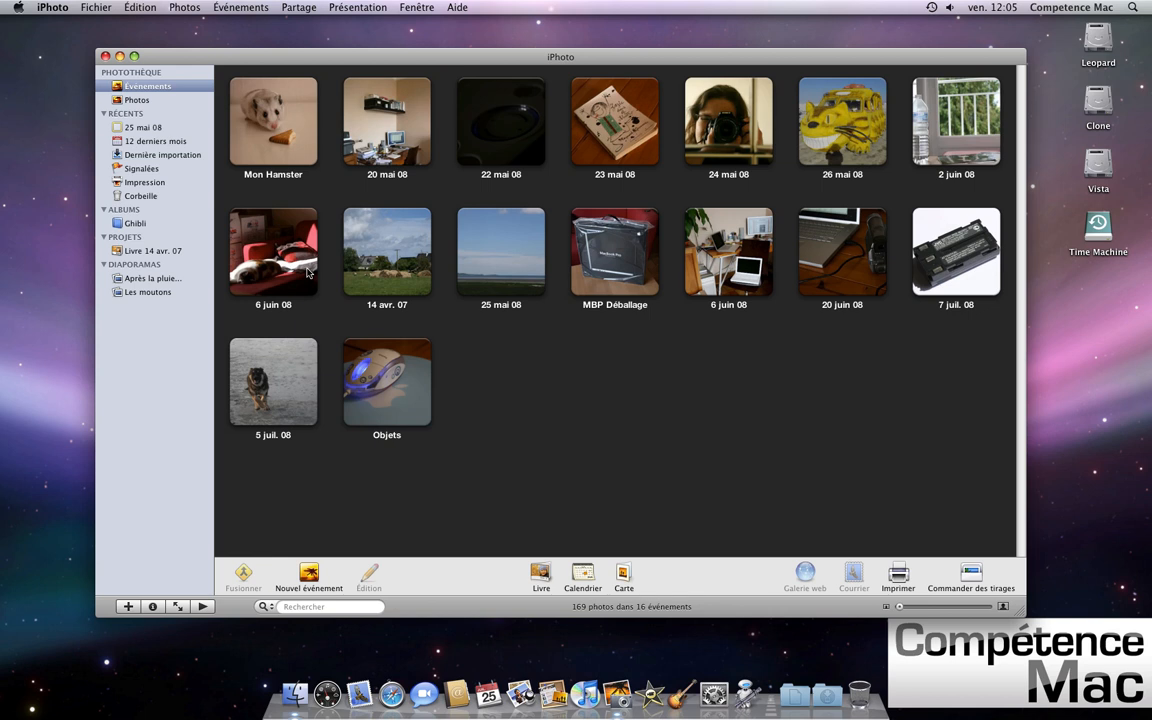
# Step: Open the Objets event and select the photo of the orange cat figurine
pyautogui.click(375, 402)
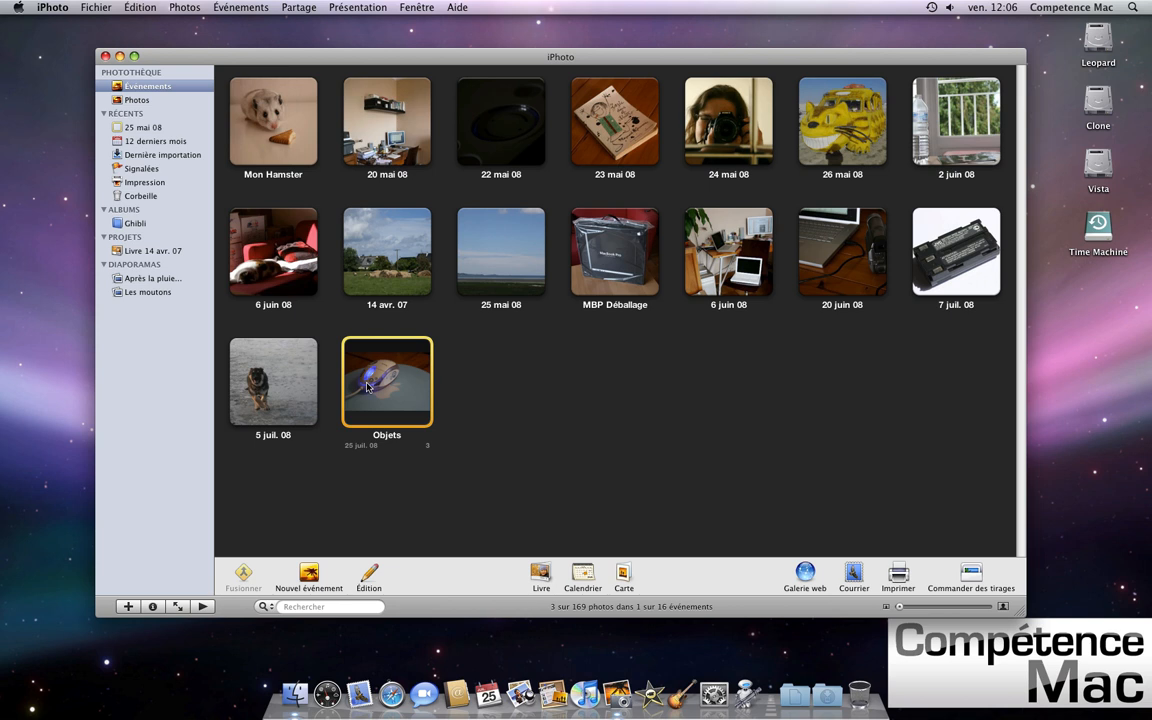
pyautogui.doubleClick(368, 387)
pyautogui.click(398, 145)
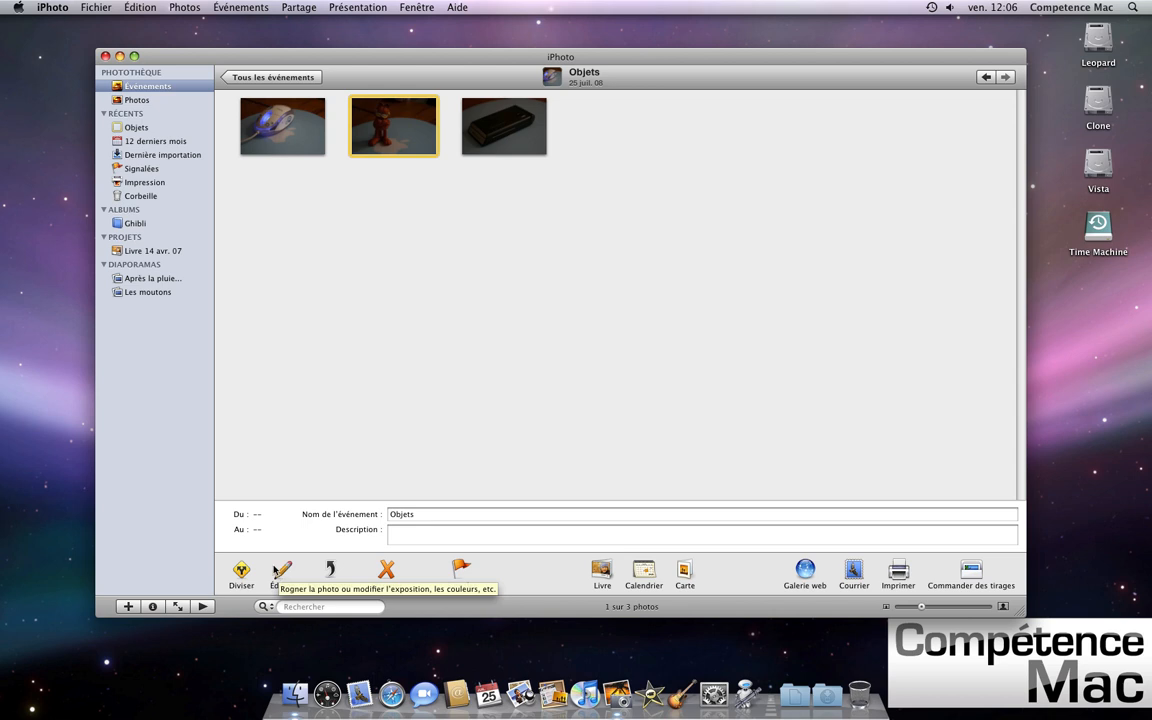
# Step: Rotate the selected figurine photo through four successive quarter turns
pyautogui.click(331, 572)
pyautogui.click(331, 573)
pyautogui.click(331, 573)
pyautogui.click(331, 573)
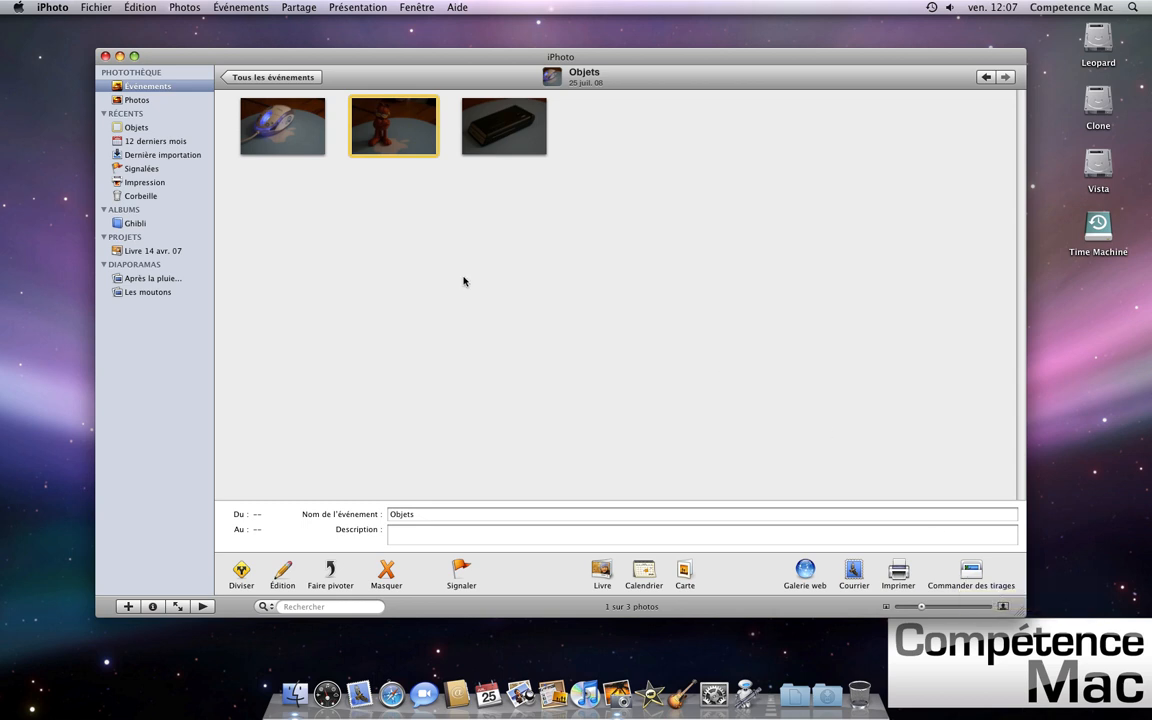
# Step: Edit the figurine photo, adjusting its exposure (Exposition) to 1.37 and its shadows (Tons foncés) to 21.5
pyautogui.moveTo(392, 154)
pyautogui.click(282, 572)
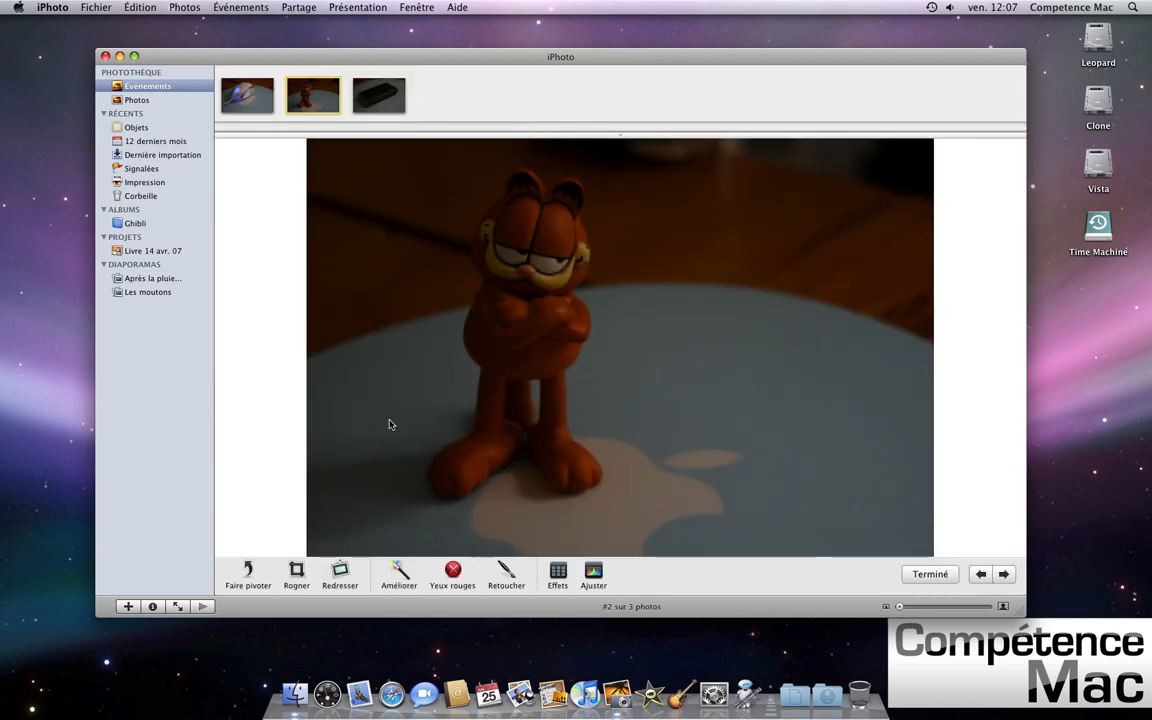
pyautogui.click(593, 574)
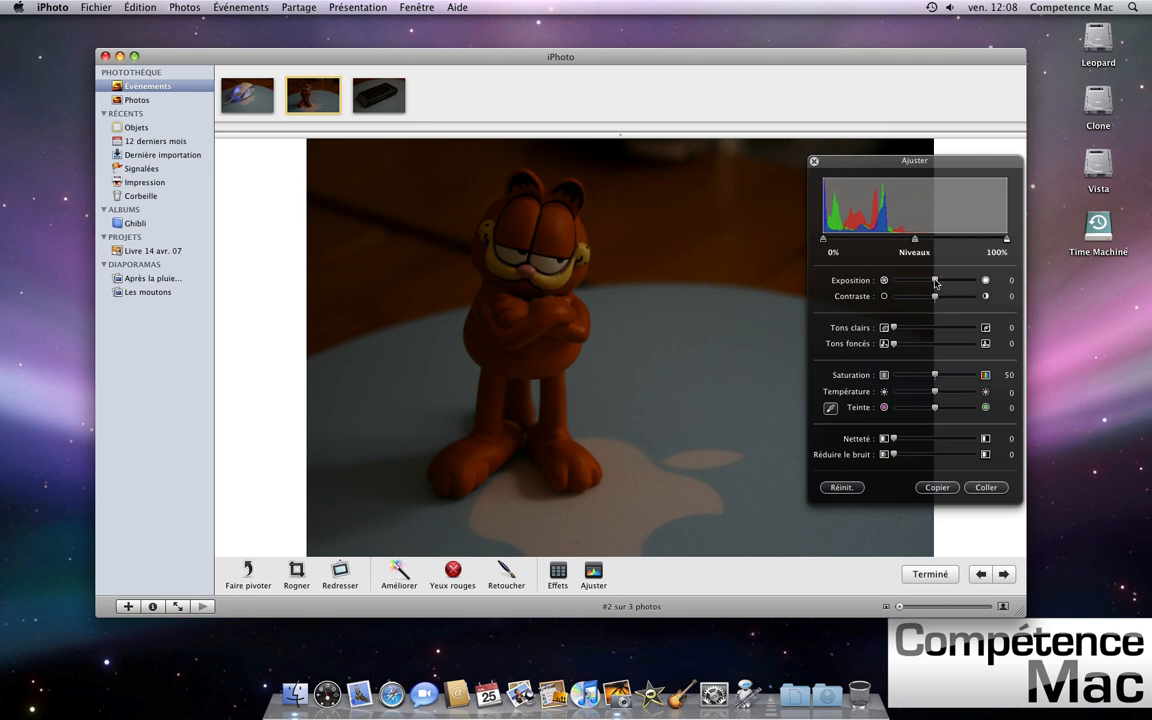
pyautogui.moveTo(935, 282); pyautogui.dragTo(958, 286)
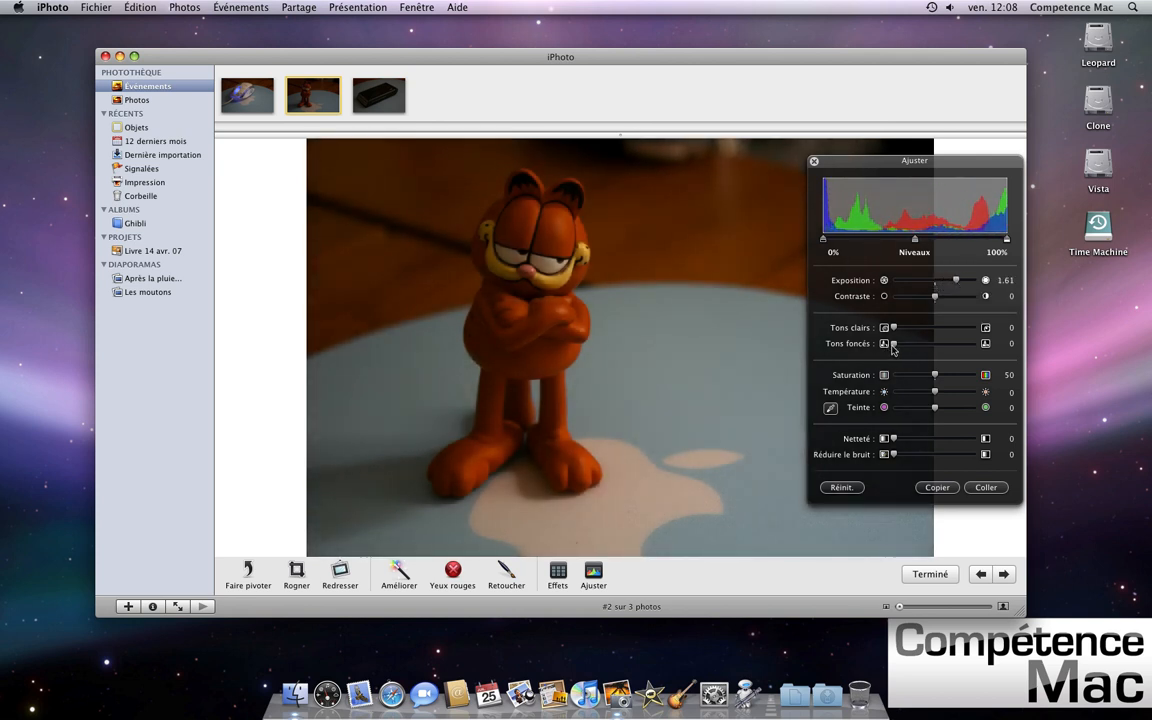
pyautogui.moveTo(894, 346); pyautogui.dragTo(908, 349)
pyautogui.moveTo(956, 281); pyautogui.dragTo(953, 284)
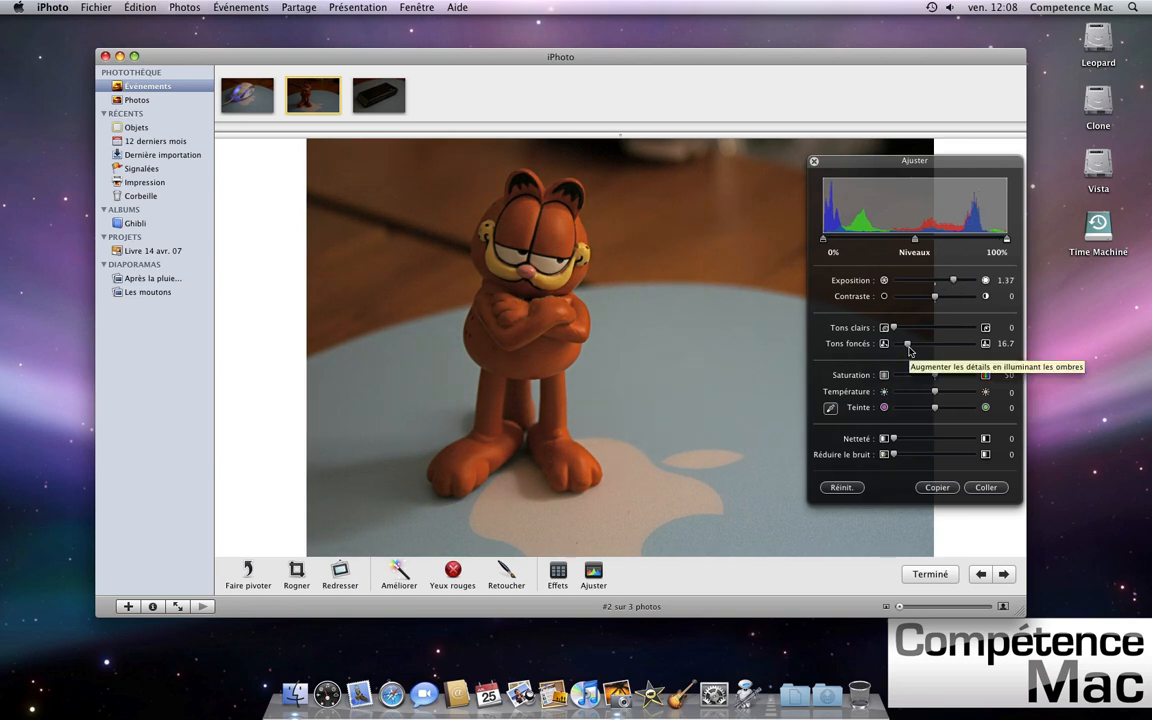
pyautogui.moveTo(909, 348); pyautogui.dragTo(910, 349)
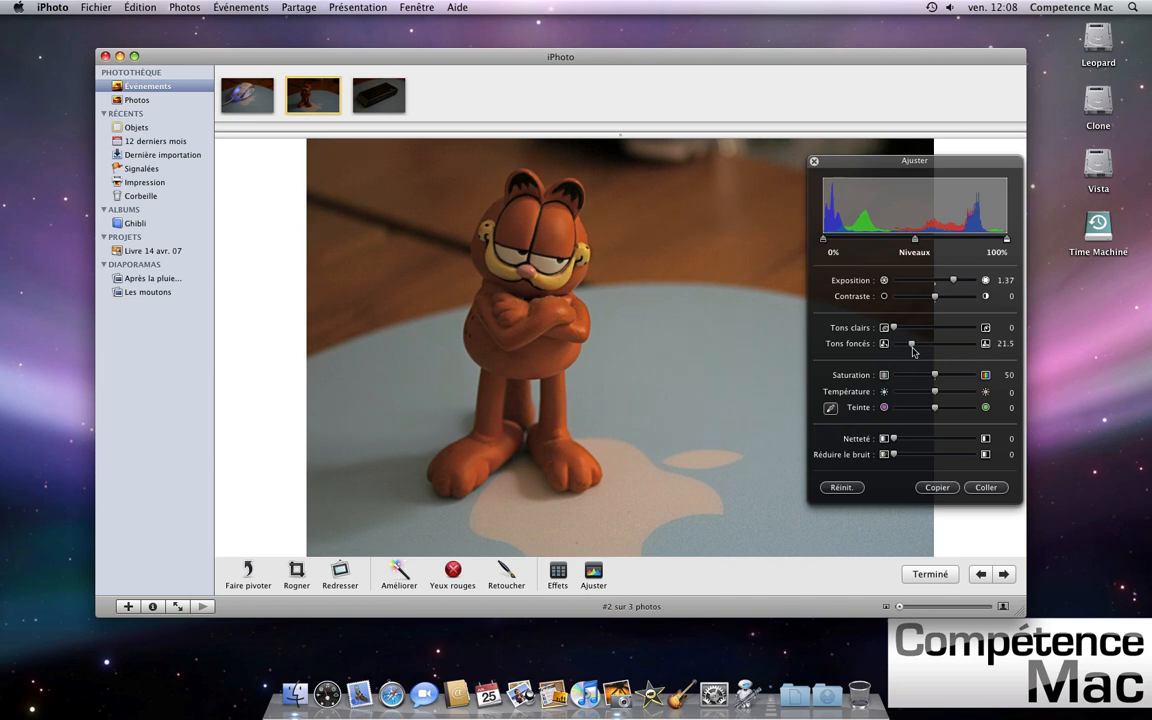
pyautogui.click(814, 161)
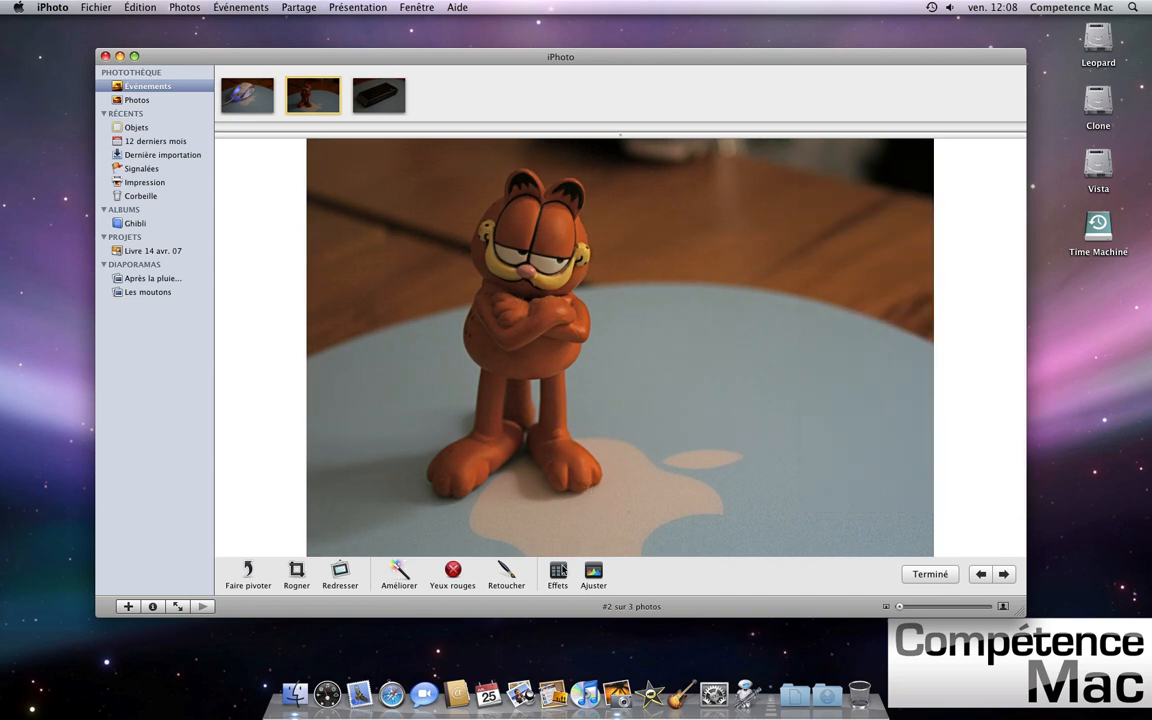
# Step: Apply the Noir et blanc effect to the figurine photo and close the effects palette
pyautogui.click(558, 572)
pyautogui.moveTo(169, 224); pyautogui.dragTo(270, 319)
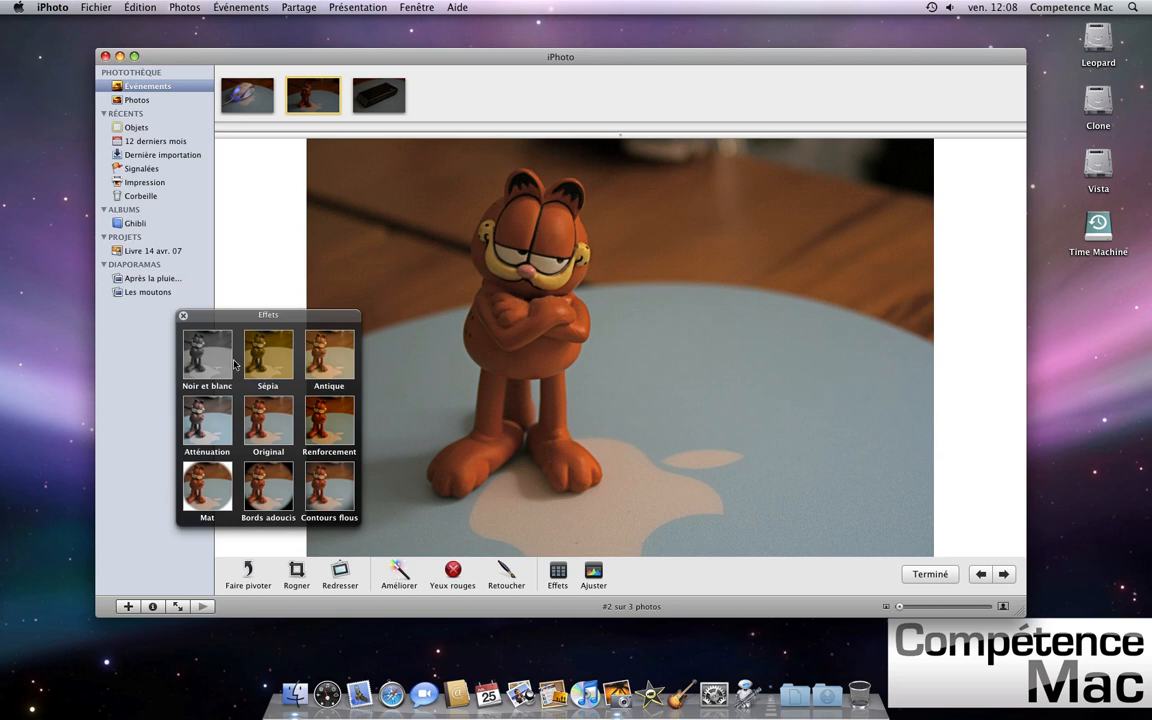
pyautogui.click(196, 362)
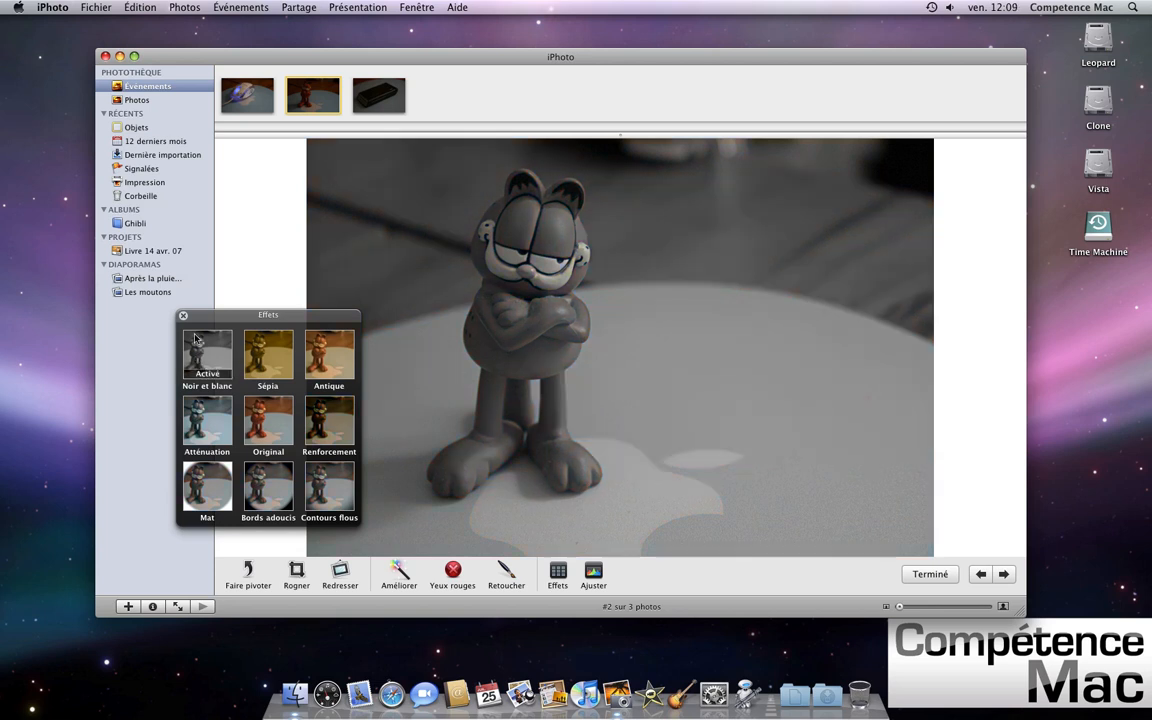
pyautogui.click(183, 316)
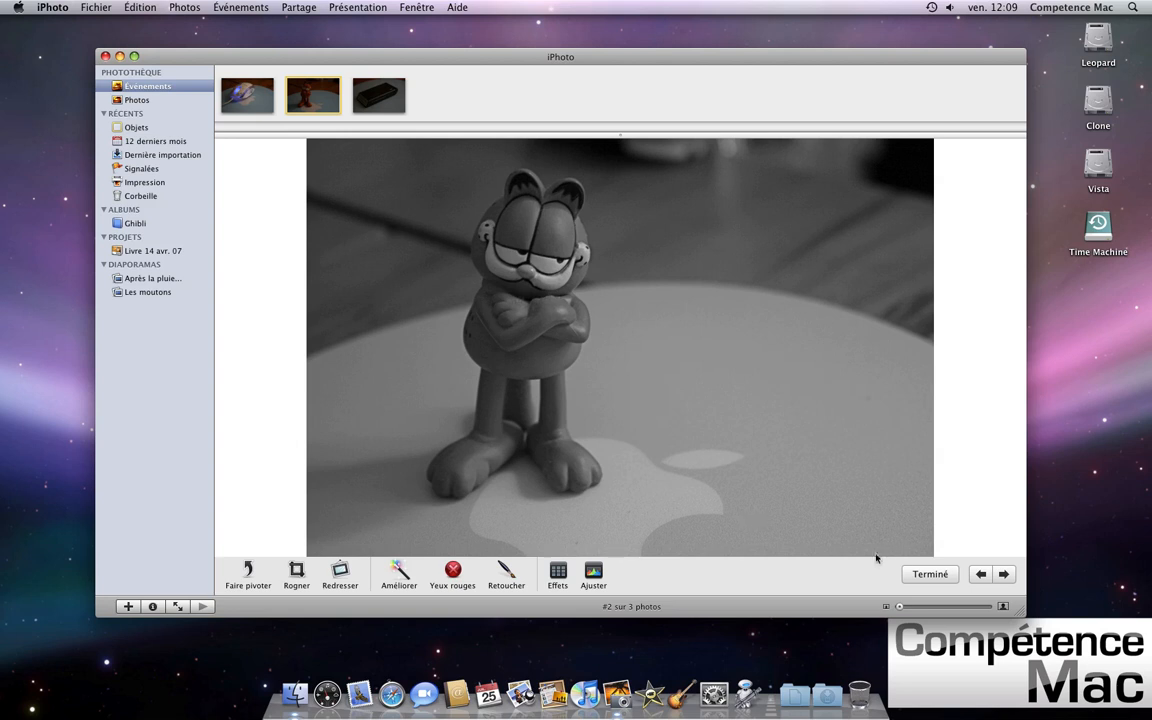
# Step: Finish editing the figurine photo and revert it to its original version, discarding all modifications
pyautogui.click(916, 573)
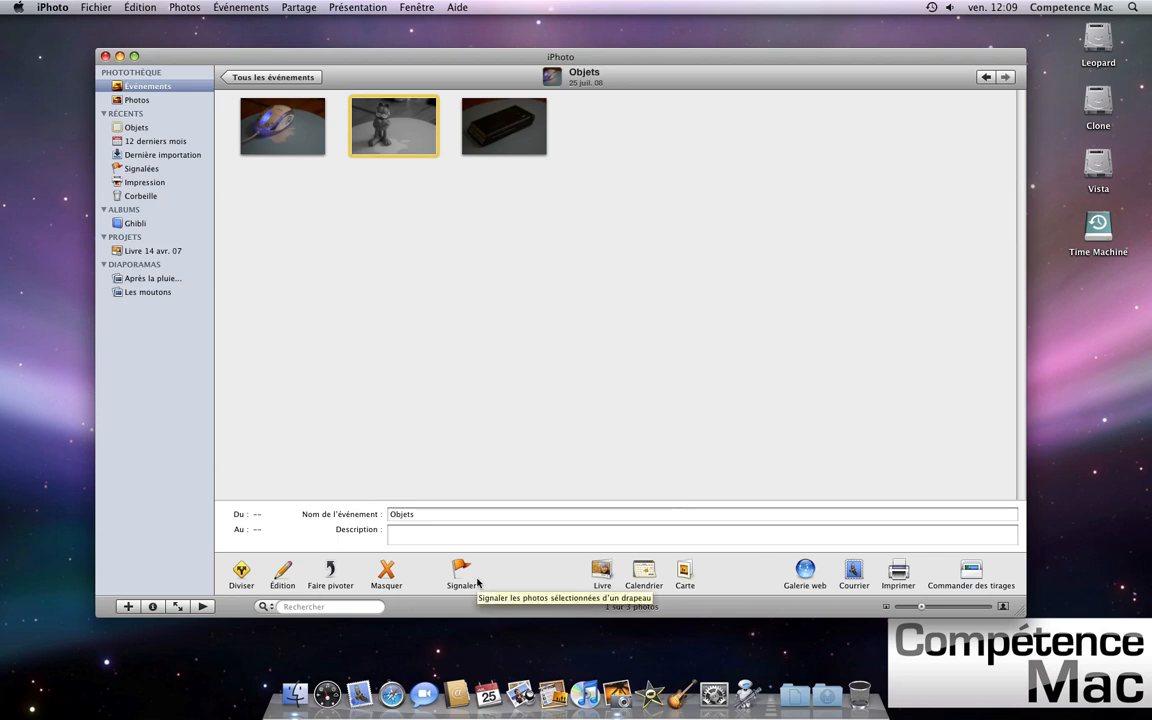
pyautogui.moveTo(396, 147)
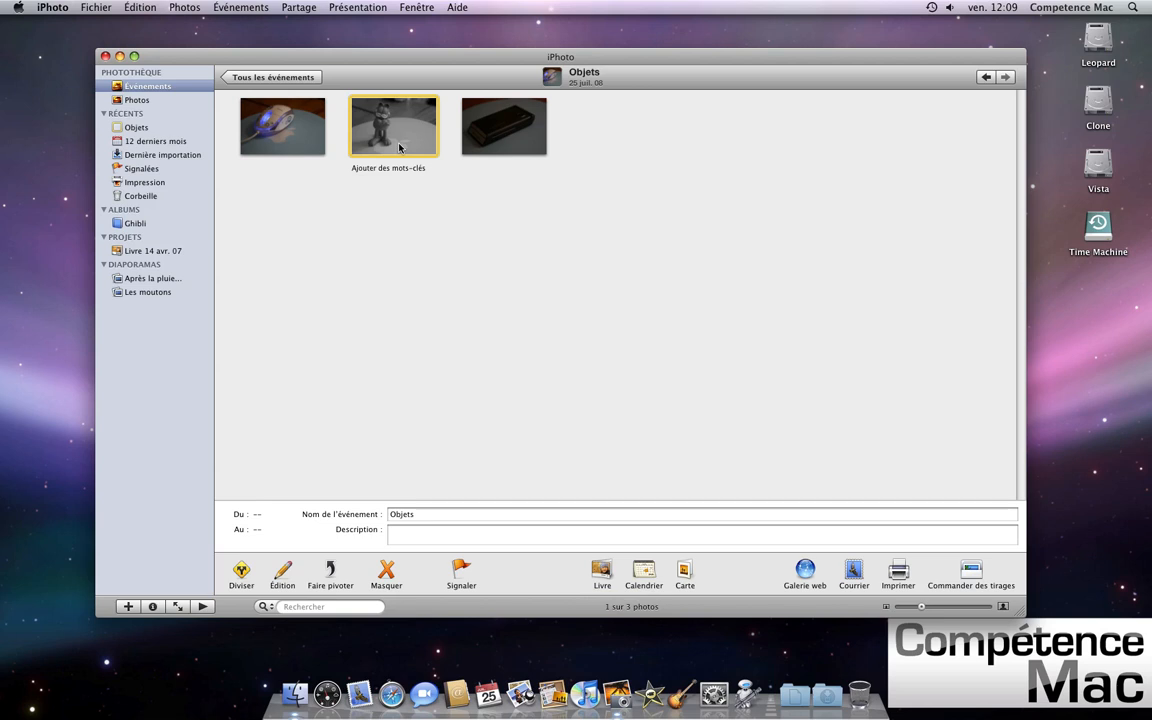
pyautogui.rightClick(399, 147)
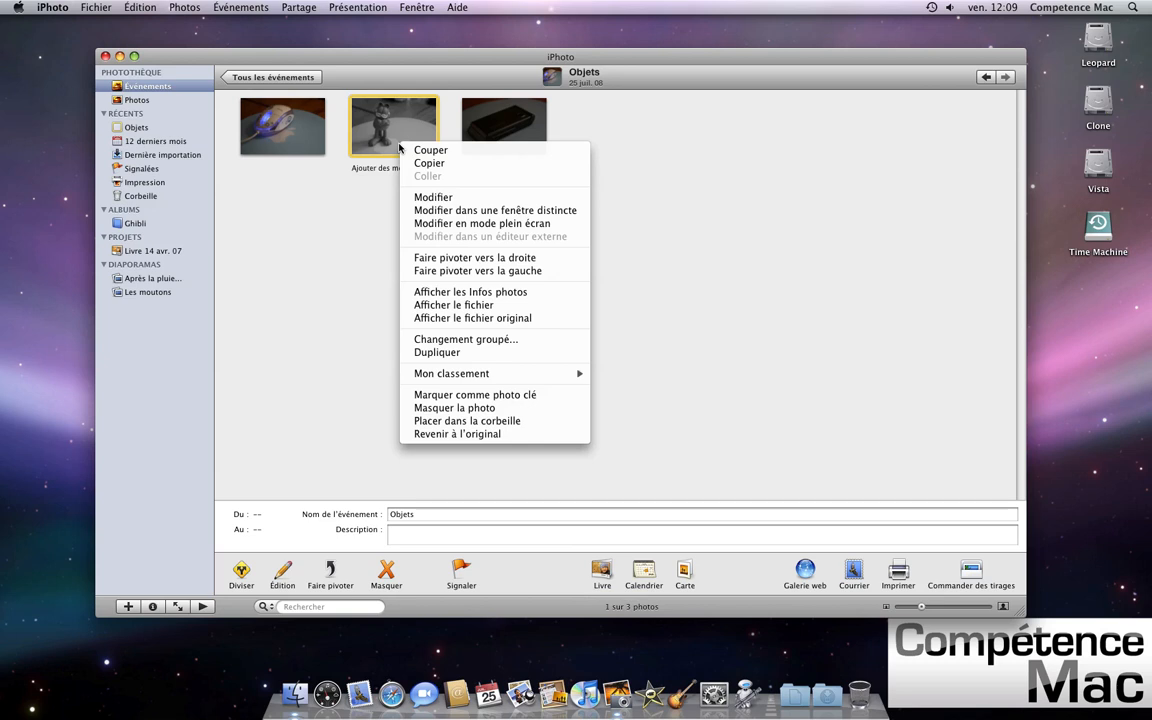
pyautogui.click(457, 434)
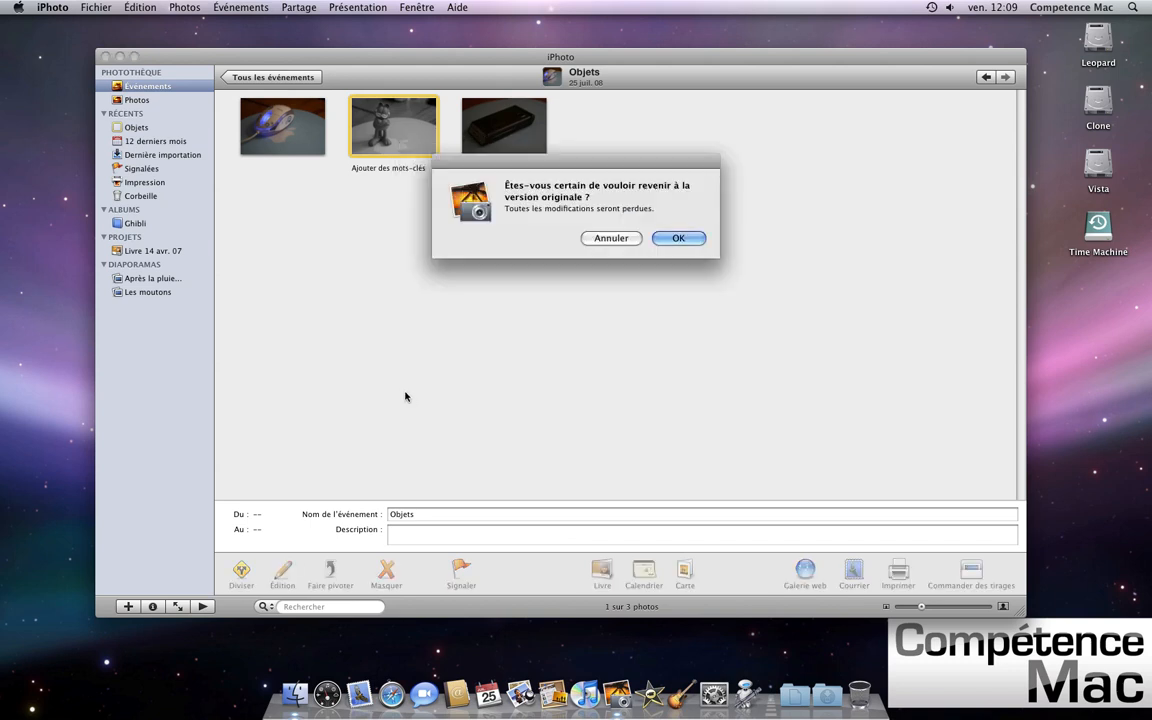
pyautogui.click(677, 238)
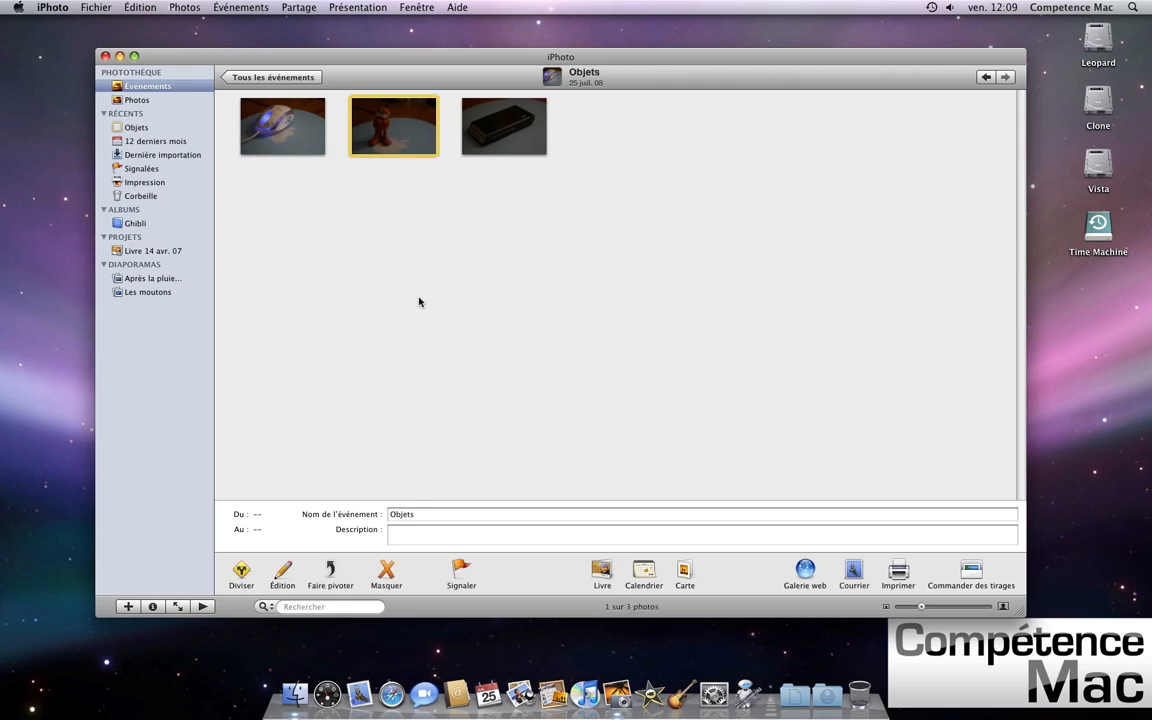
# Step: Return to the overview of all events and view the options for creating an album or project without creating one
pyautogui.click(258, 77)
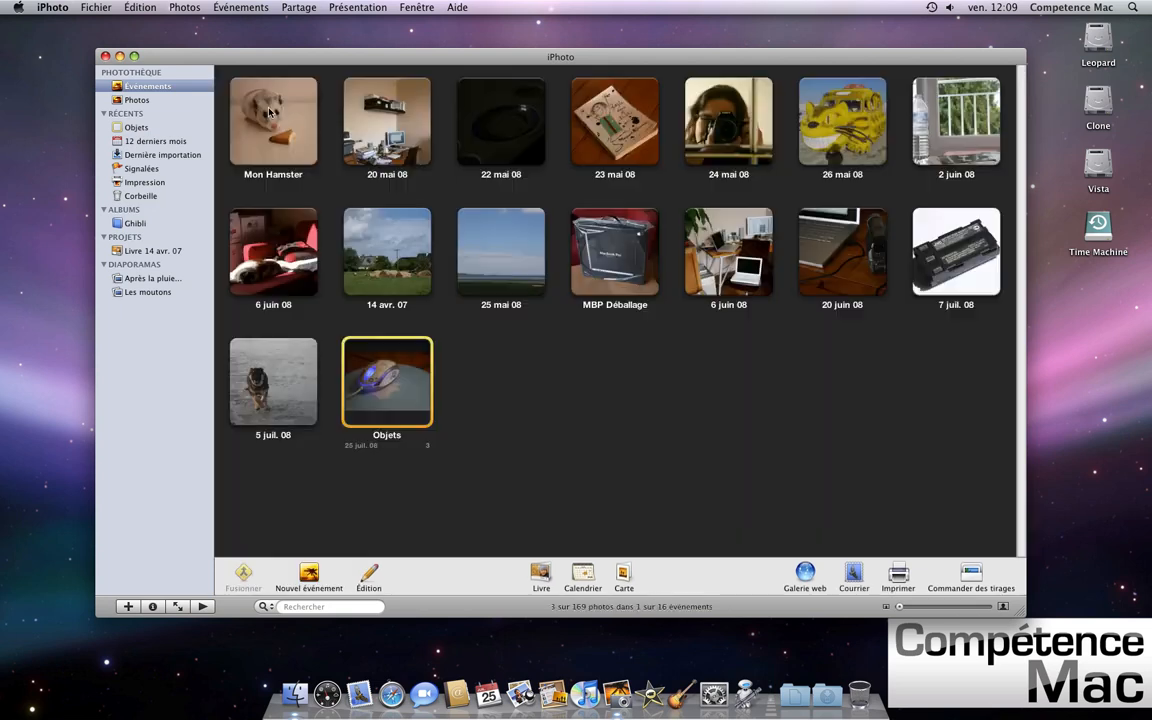
pyautogui.click(329, 491)
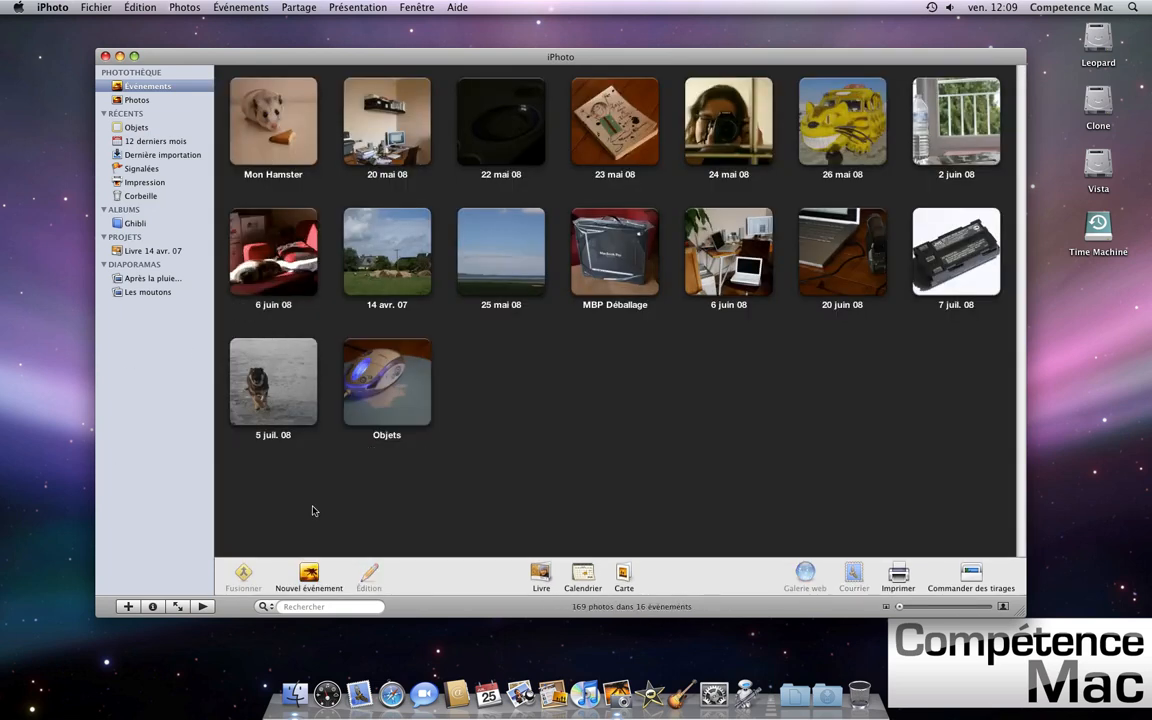
pyautogui.click(128, 606)
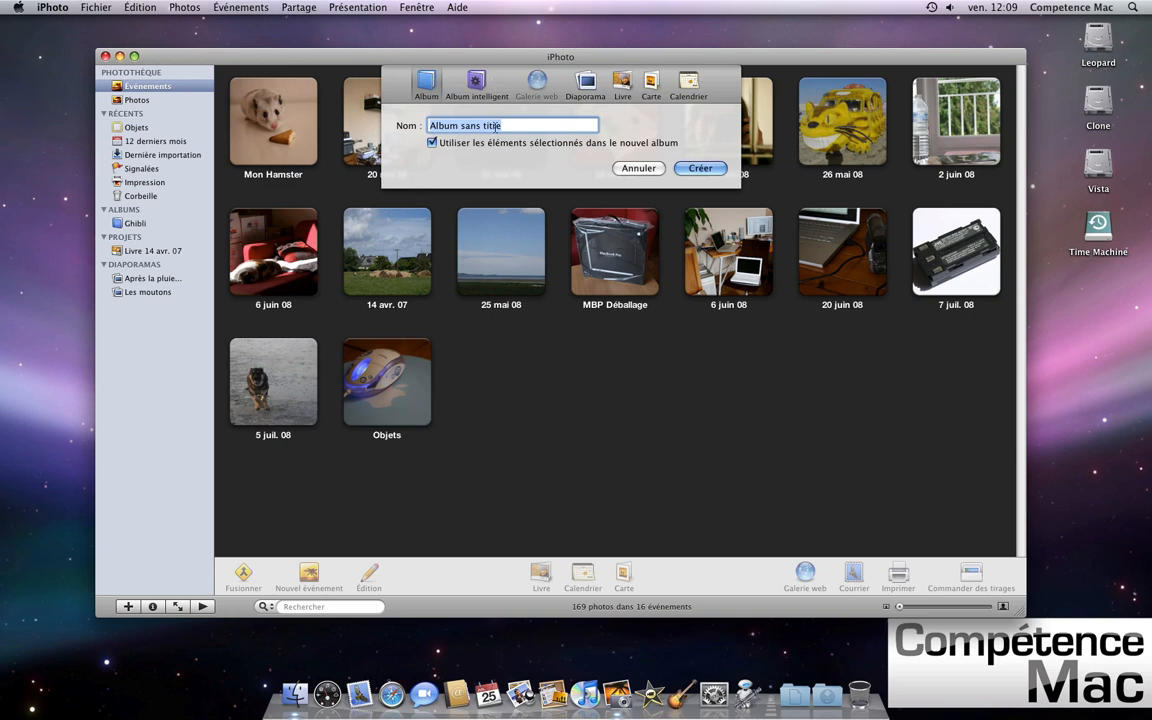
pyautogui.click(637, 168)
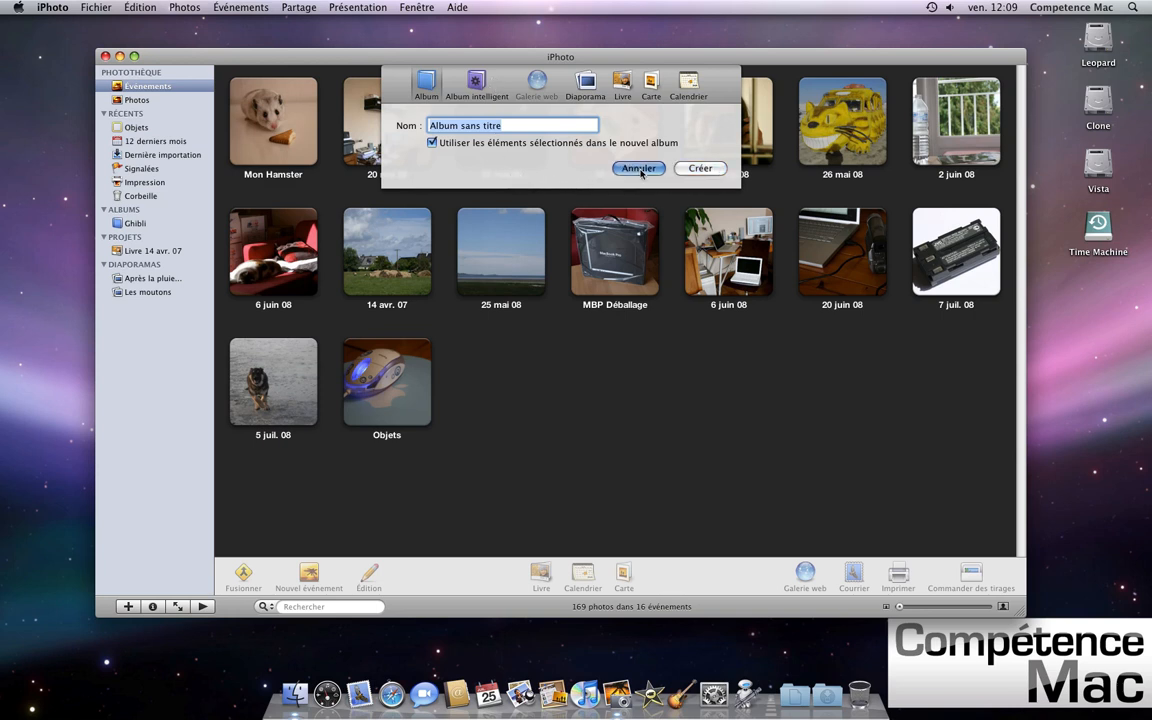
# Step: Show the information of the Objets event and hide the information pane again
pyautogui.click(155, 606)
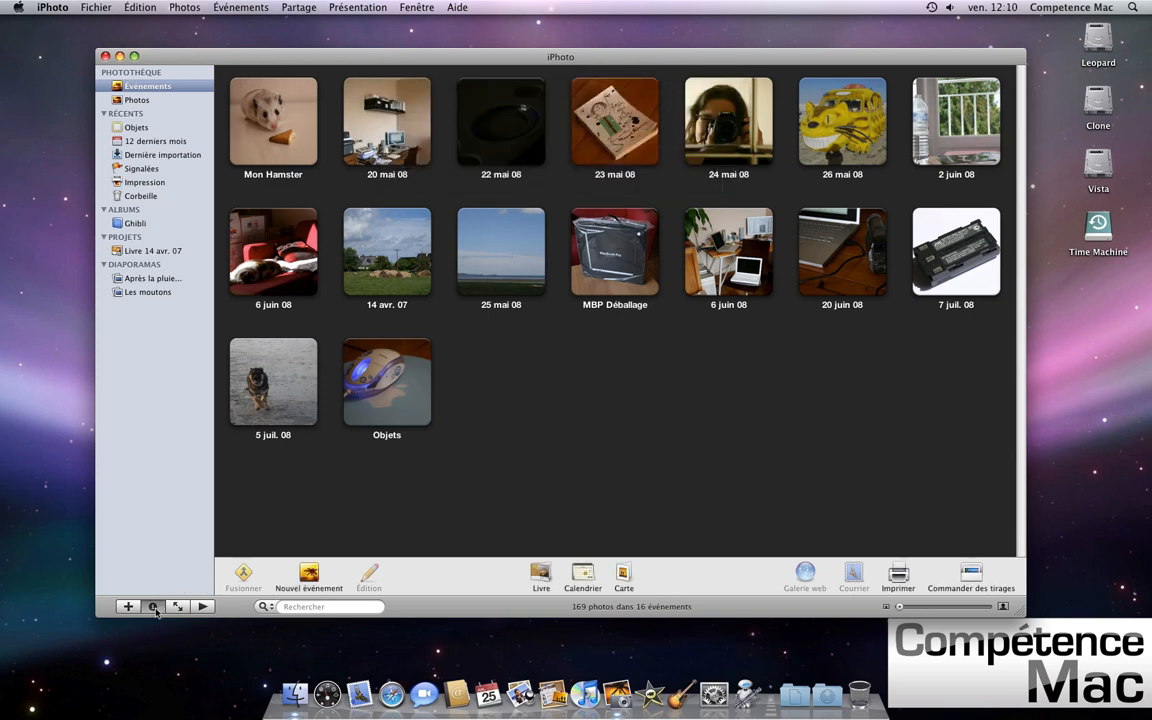
pyautogui.click(405, 412)
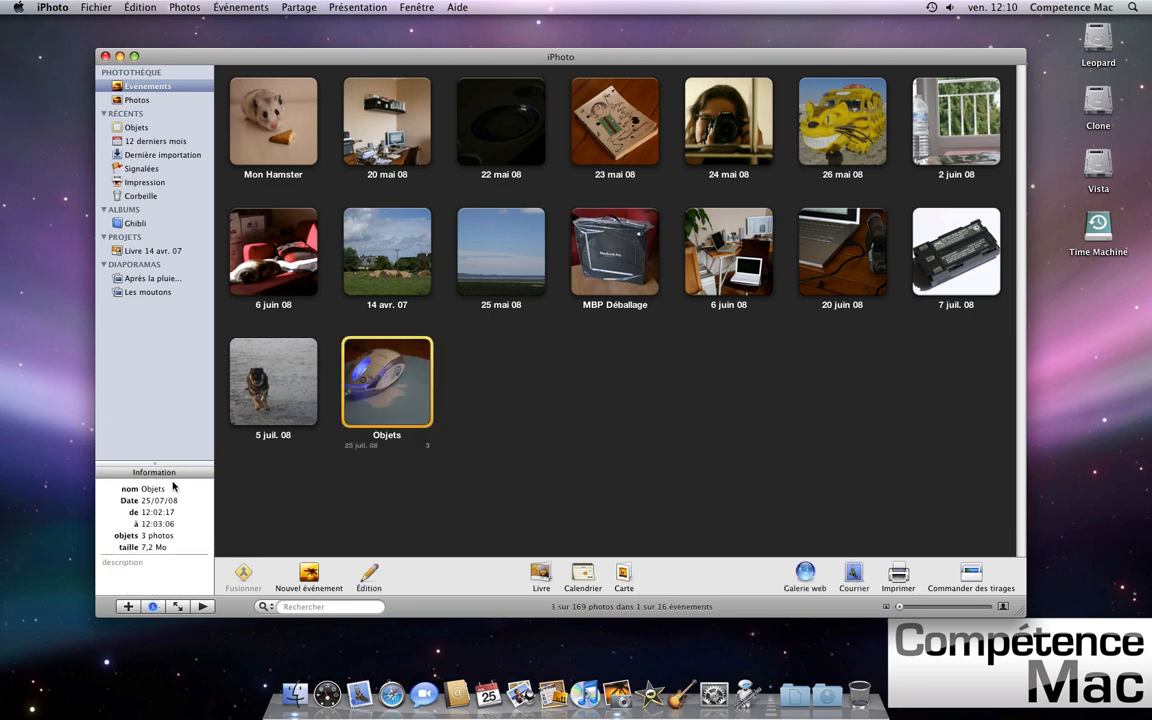
pyautogui.click(153, 606)
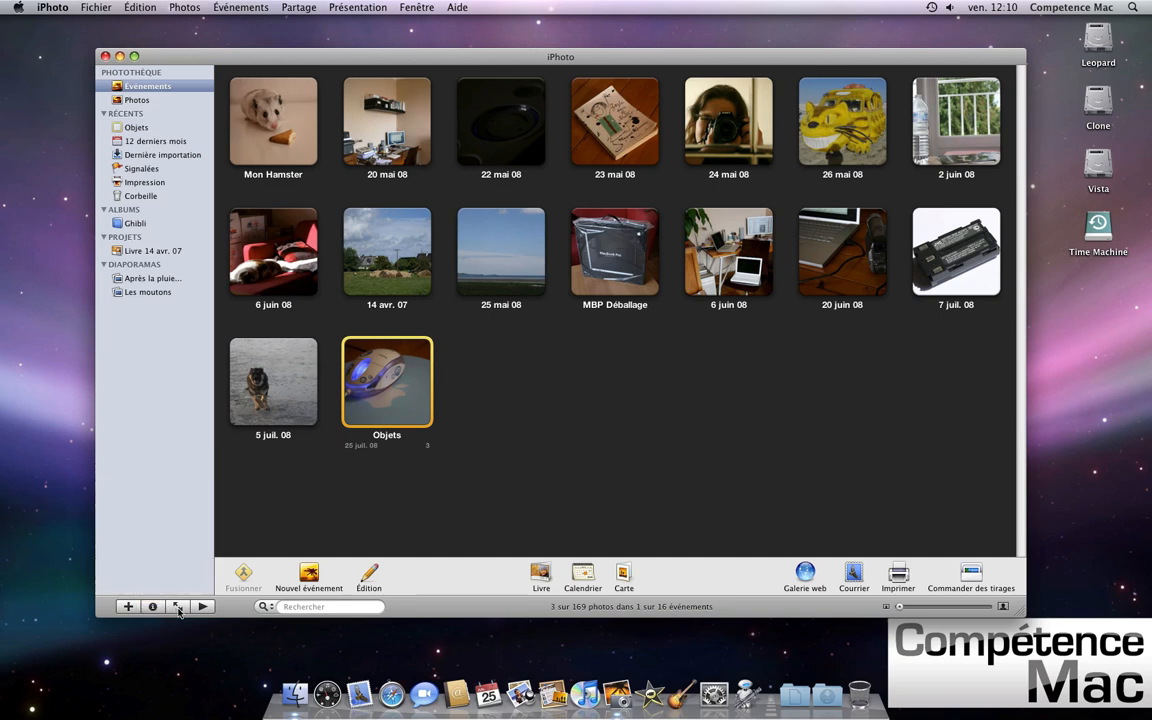
# Step: Open the 25 mai 08 event and display the photo of the pink sail on the beach in full screen
pyautogui.doubleClick(511, 261)
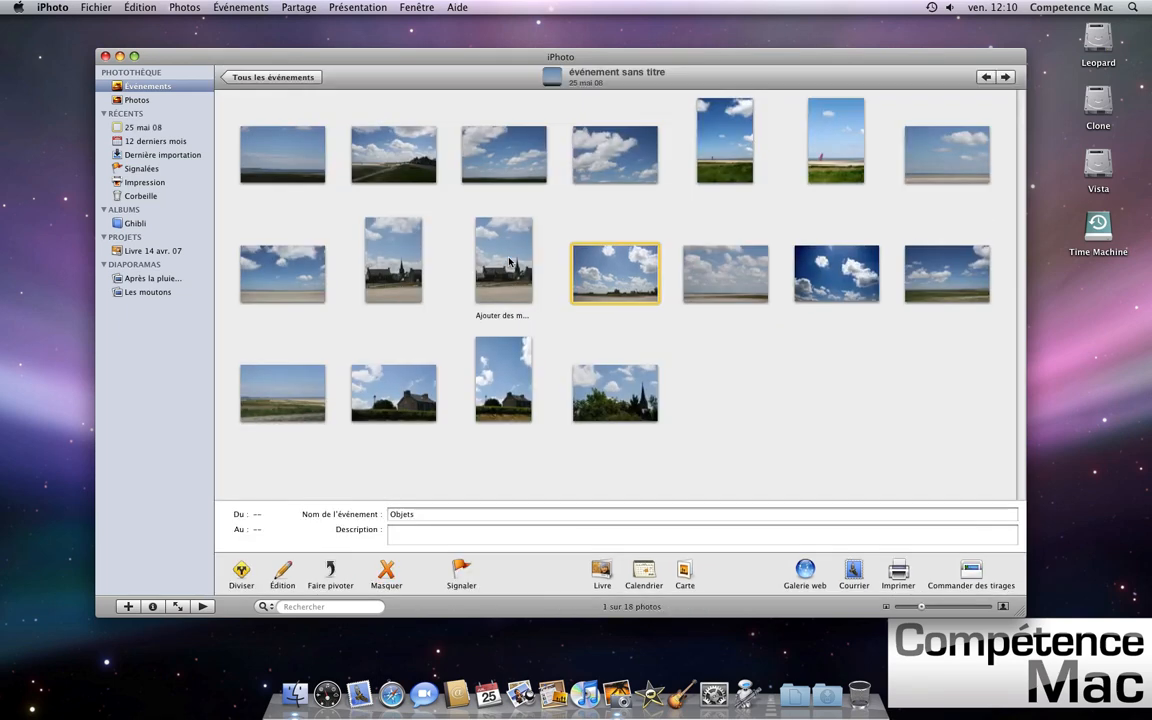
pyautogui.click(836, 160)
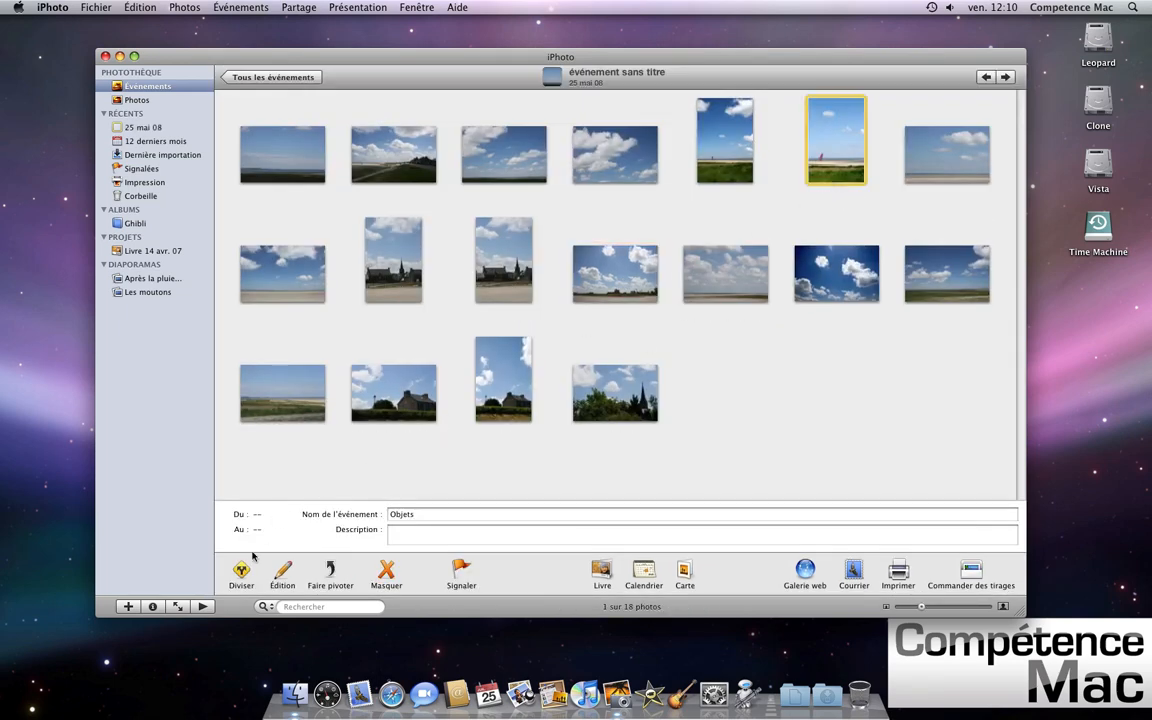
pyautogui.click(177, 607)
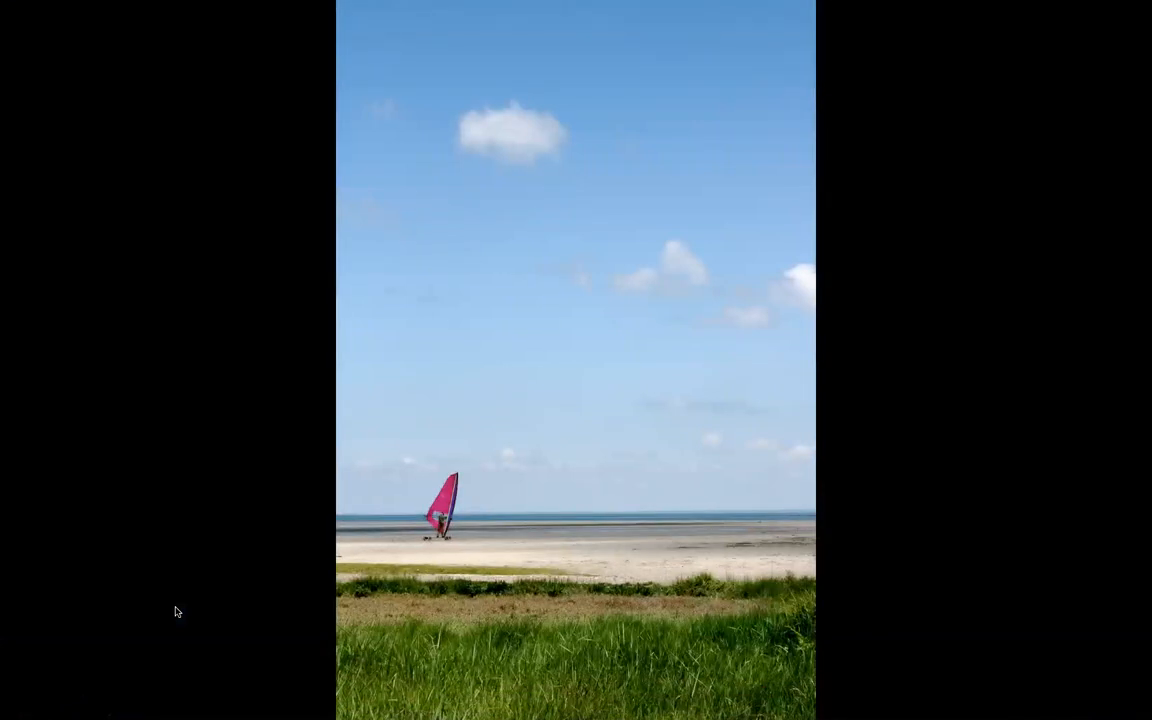
# Step: Browse two photos forward and back to the pink sail in full screen, and leave the full-screen view
pyautogui.press('Right')
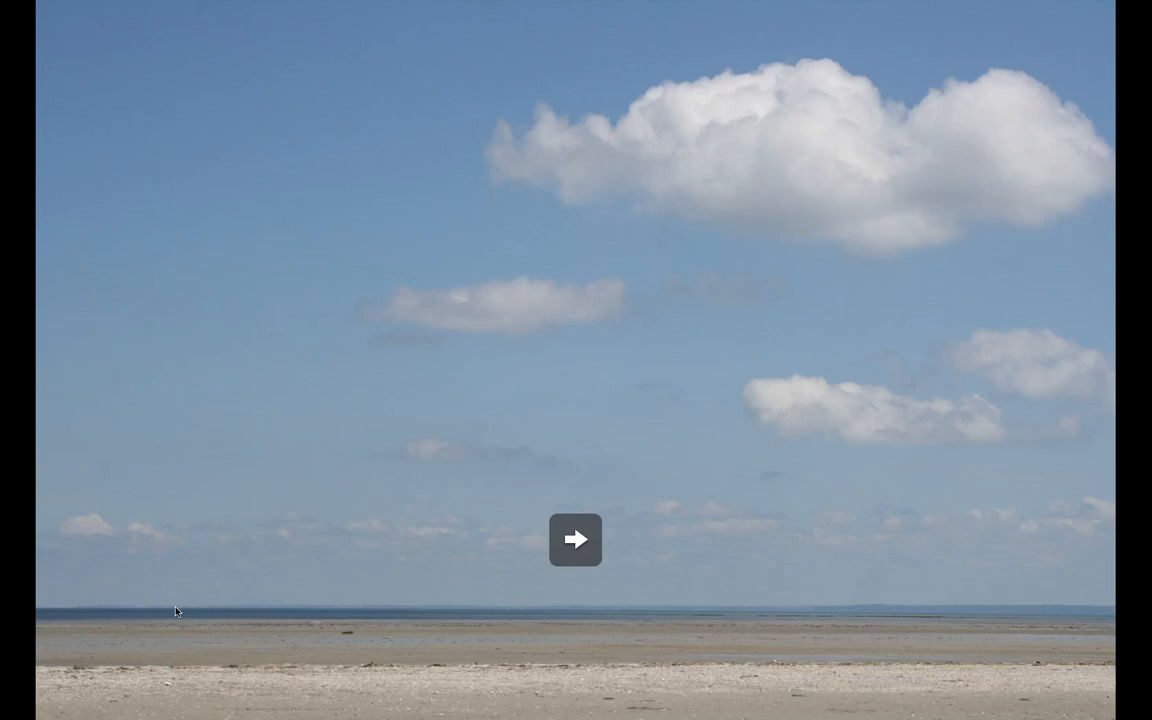
pyautogui.press('Right')
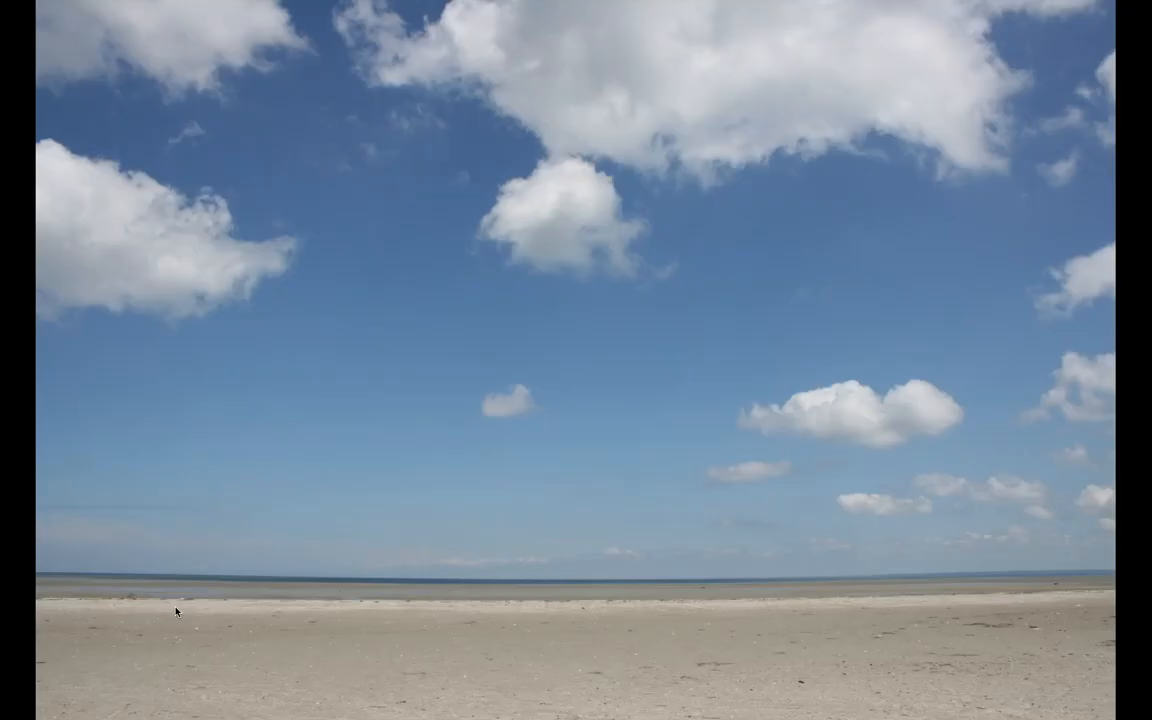
pyautogui.press('Left')
pyautogui.press('Left')
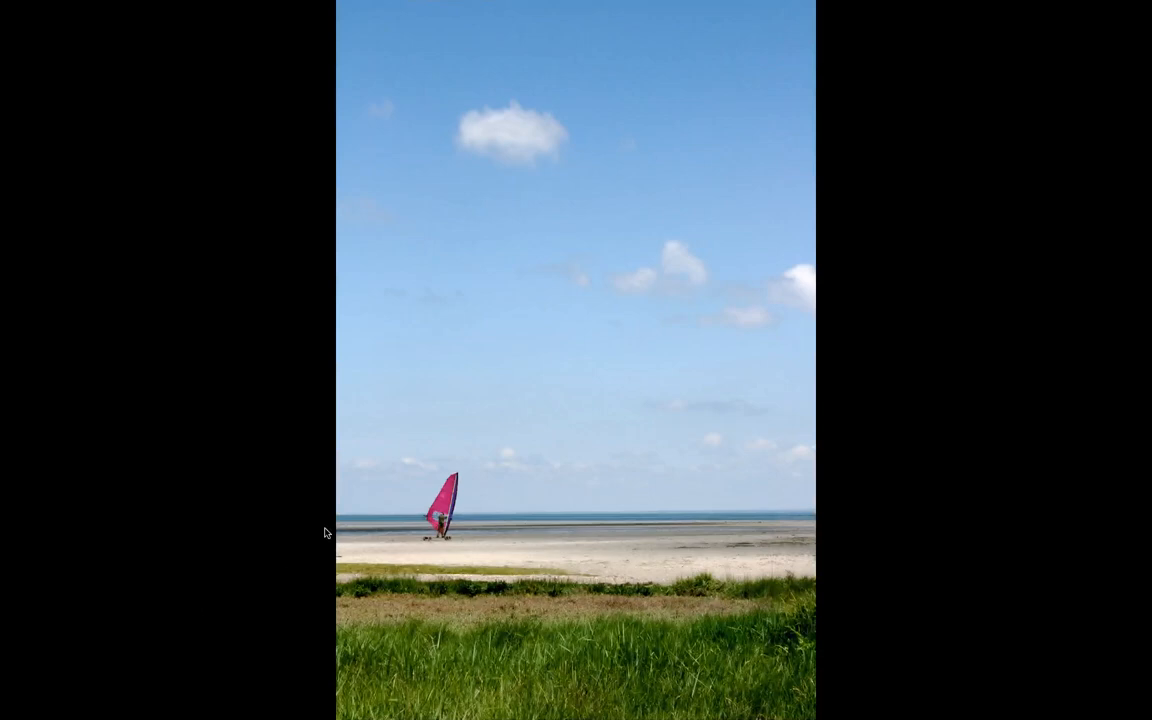
pyautogui.press('Escape')
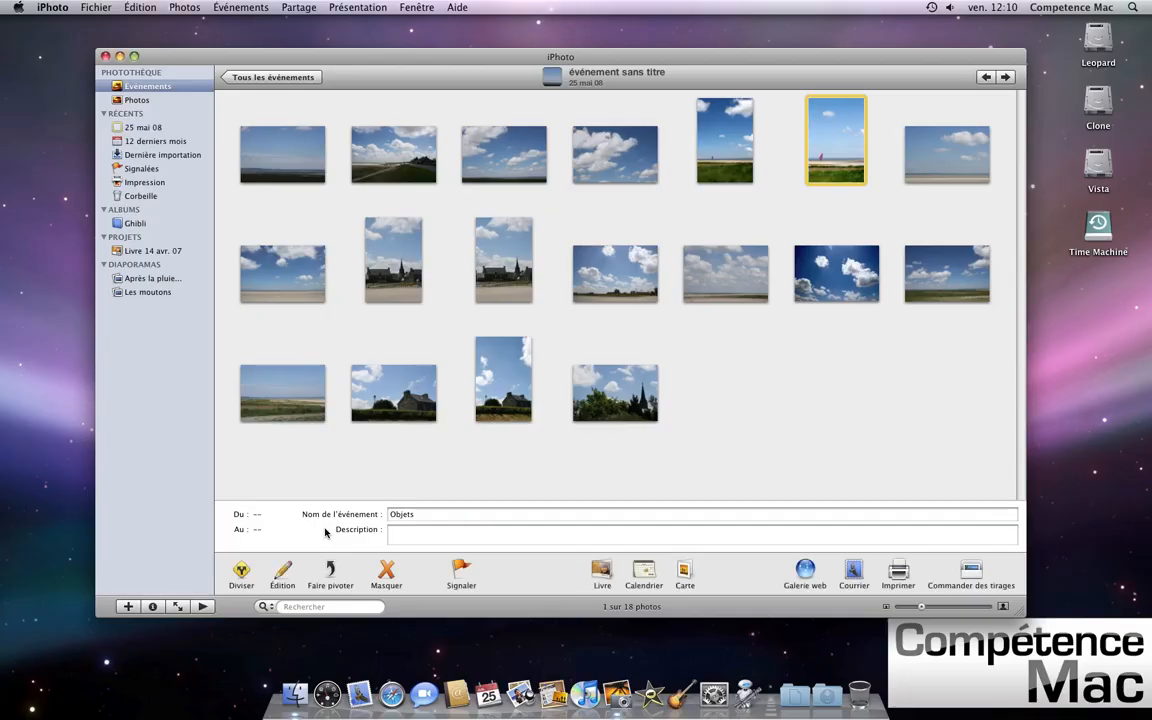
# Step: Return to the overview of all events, search the library for "macbo" and clear the search
pyautogui.click(497, 461)
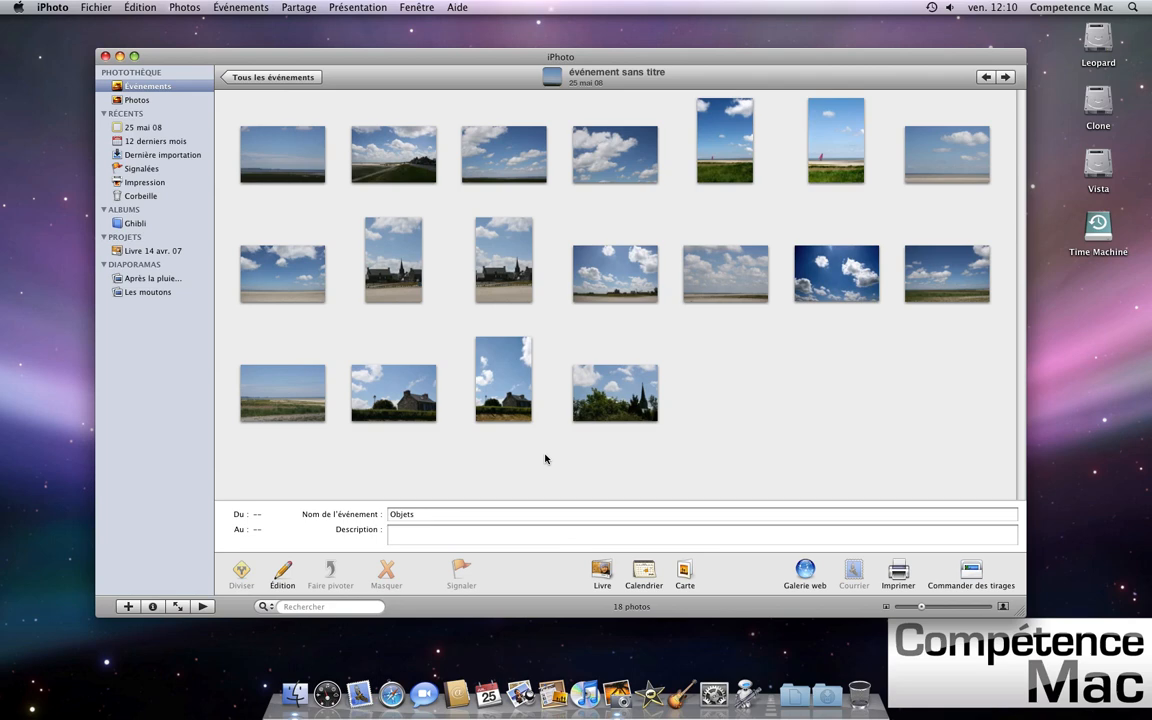
pyautogui.click(300, 606)
pyautogui.click(257, 78)
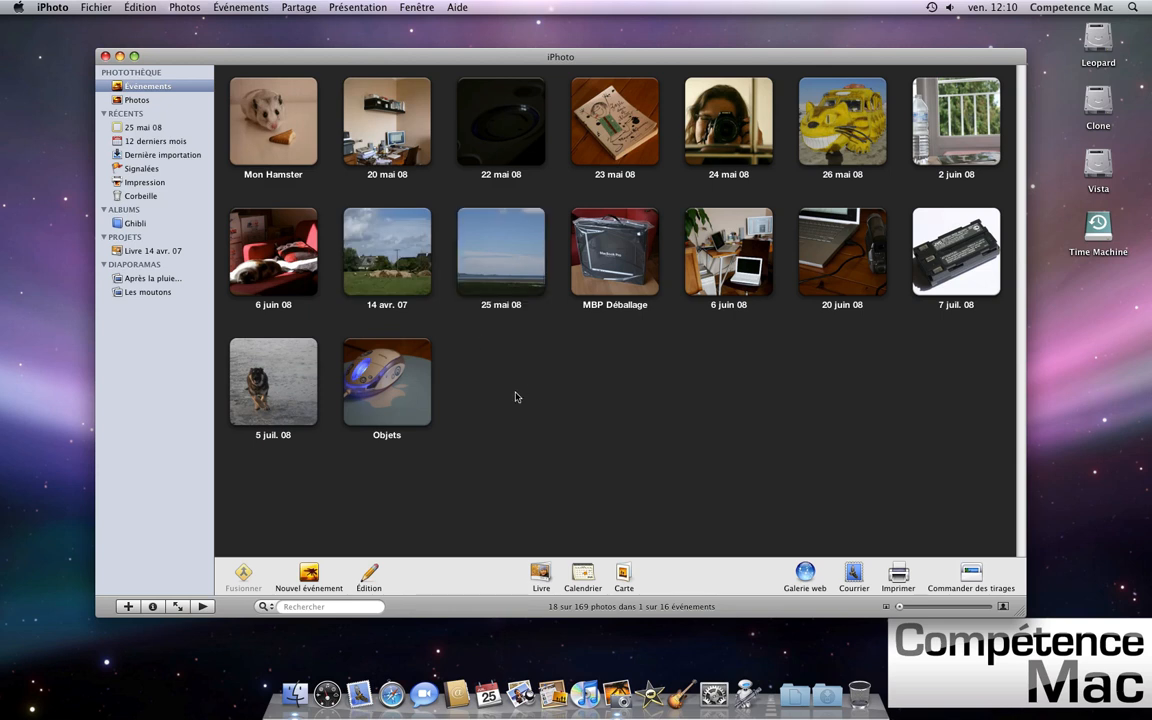
pyautogui.click(315, 605)
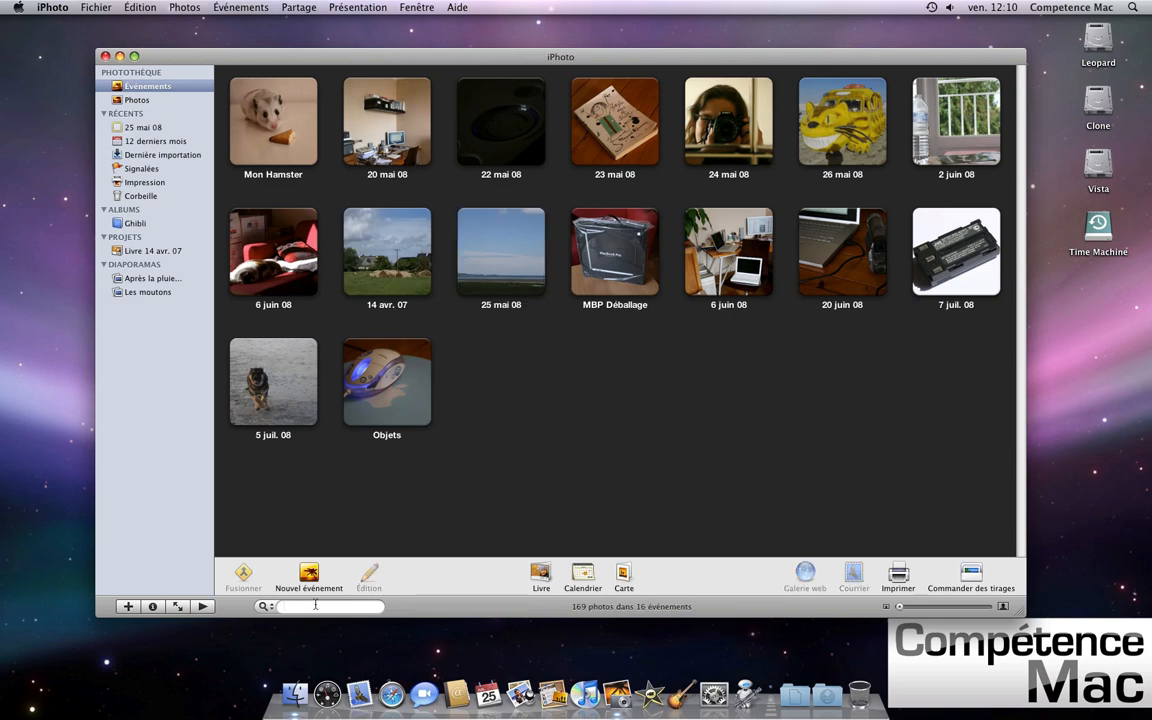
pyautogui.write('macbo')
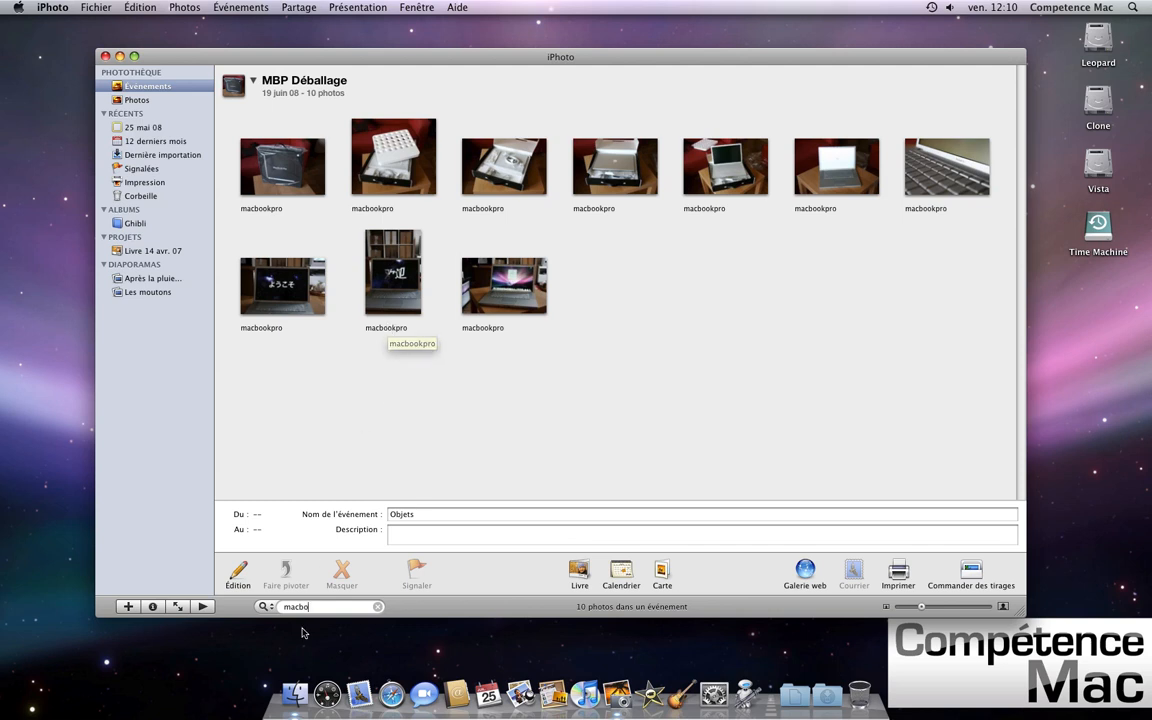
pyautogui.press('super+f')
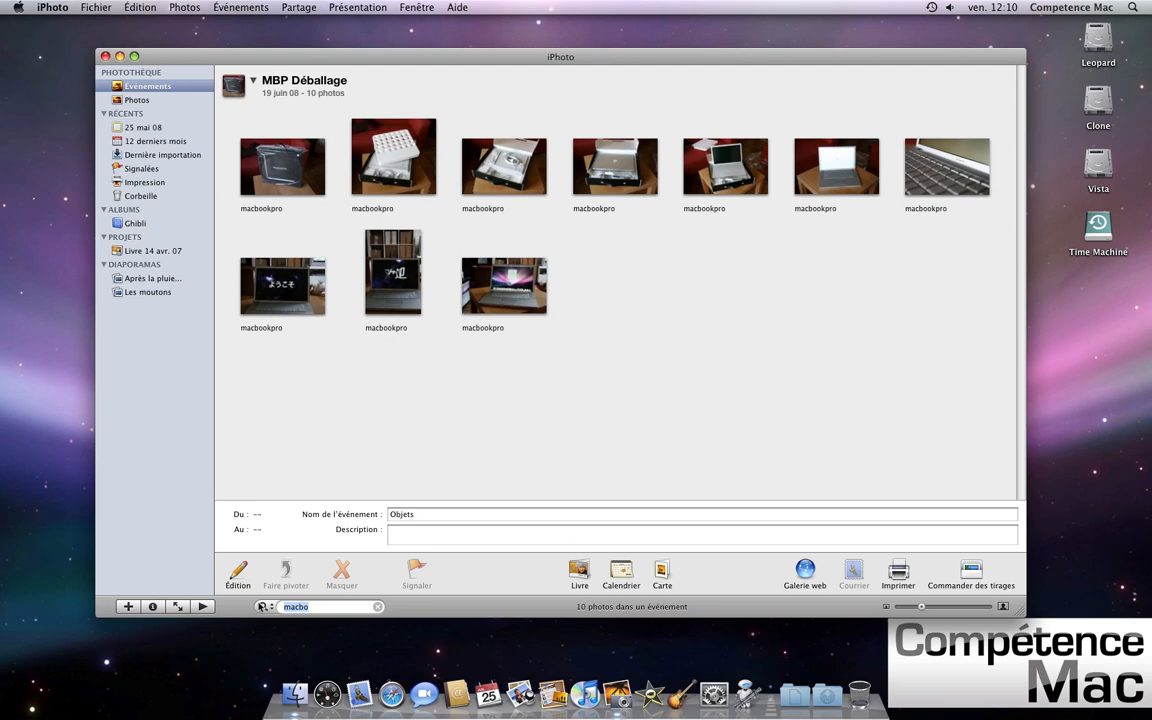
pyautogui.press('BackSpace')
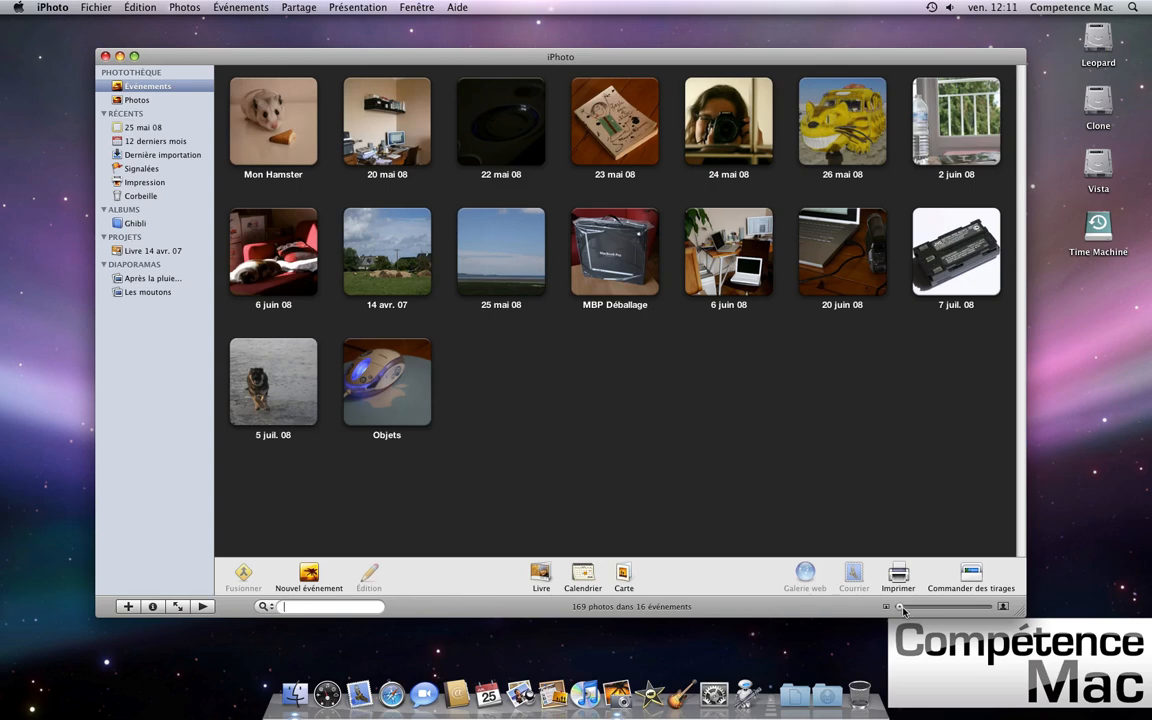
# Step: Set the event thumbnails to their smallest size and move the iPhoto window slightly up and to the left
pyautogui.moveTo(902, 611)
pyautogui.mouseDown()
pyautogui.moveTo(945, 611)
pyautogui.moveTo(899, 611)
pyautogui.mouseUp()
pyautogui.moveTo(586, 60); pyautogui.dragTo(569, 40)
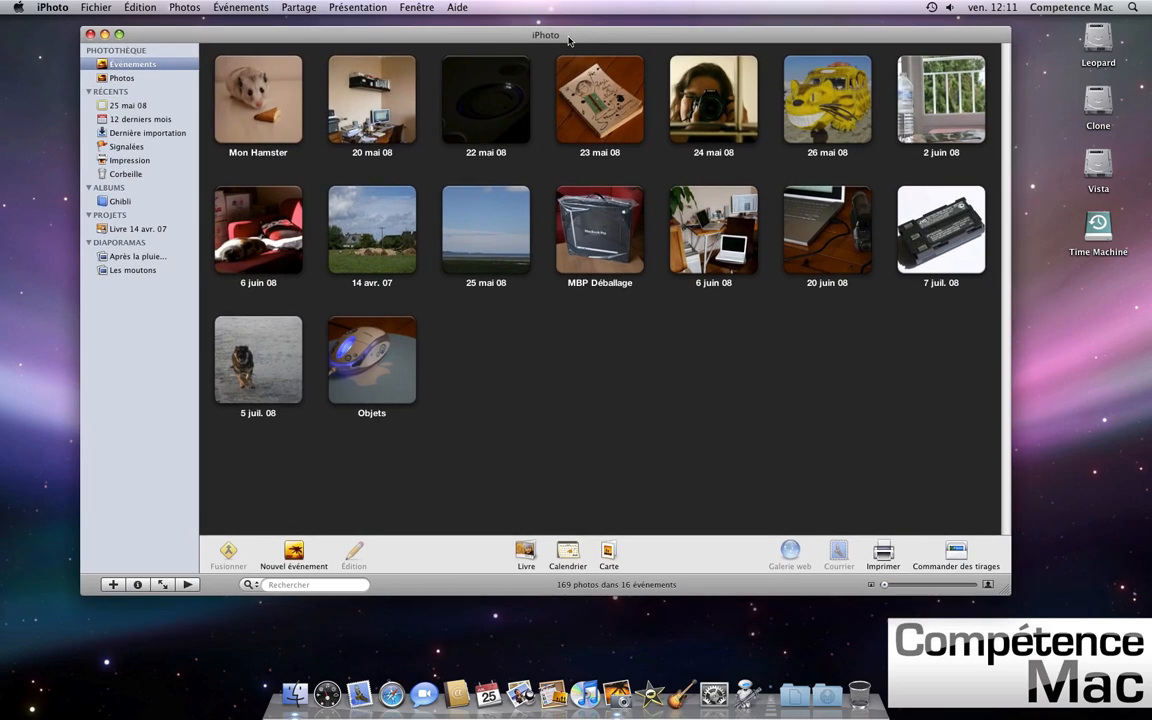